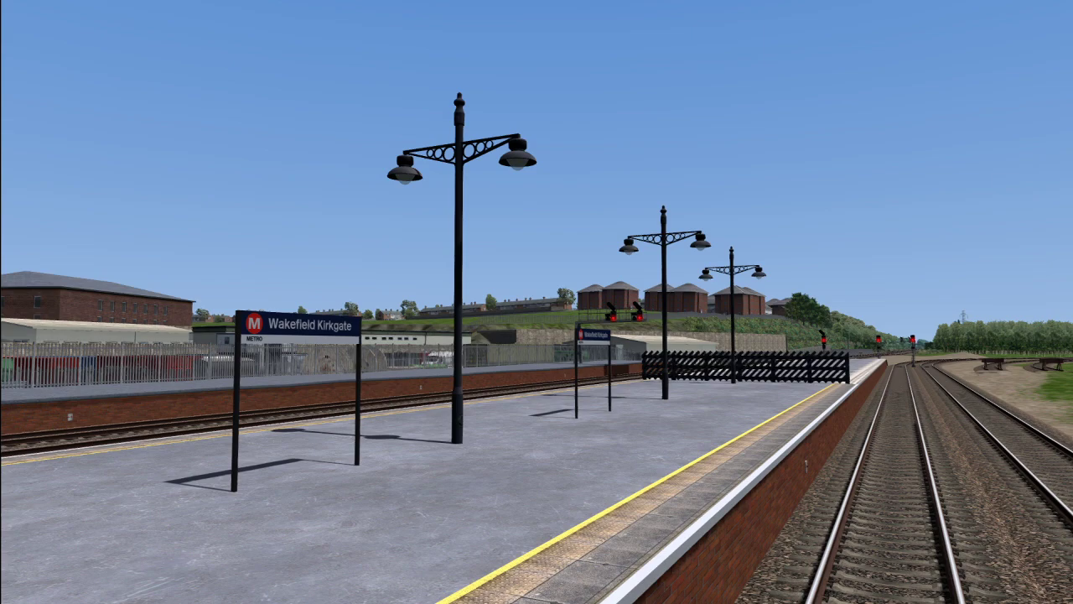
# - Examine the rail route's whole layout on the 2D map, including the loop and the branches leading off it
pyautogui.press('9')
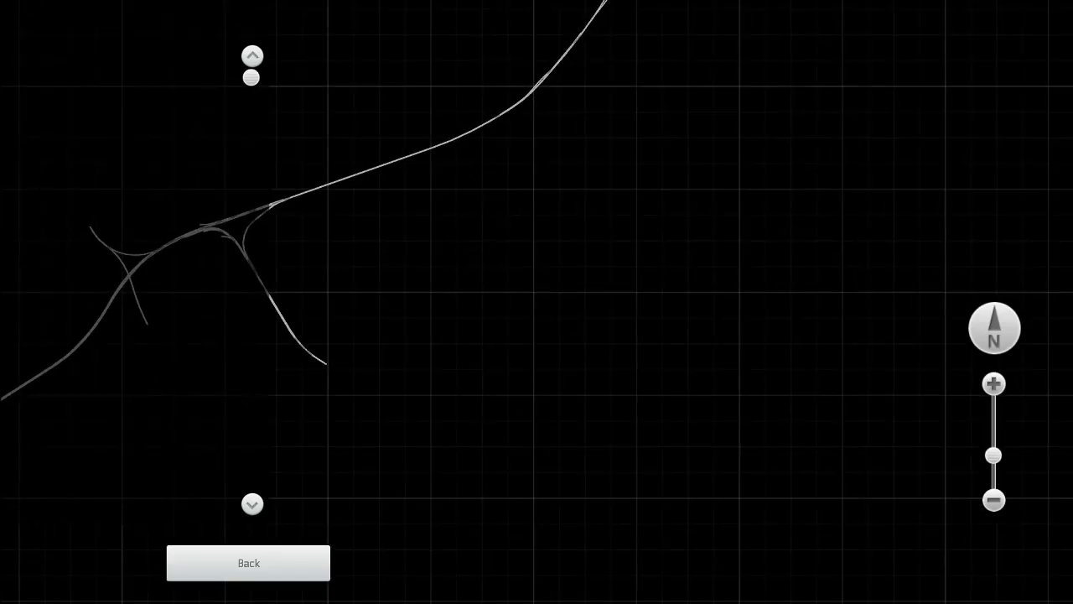
pyautogui.scroll(-5, 536, 319)
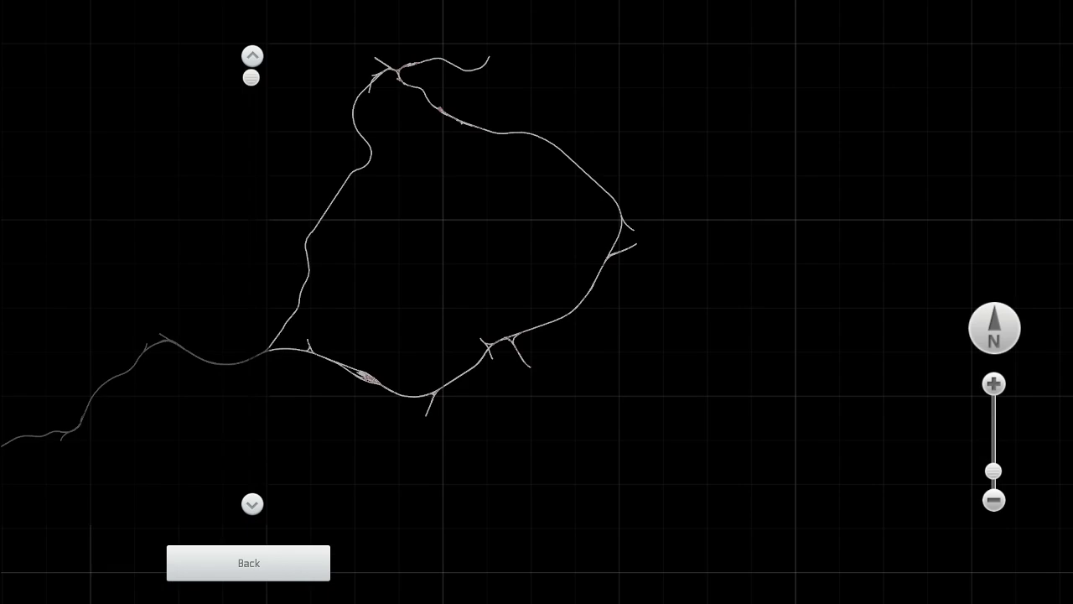
pyautogui.moveTo(537, 318); pyautogui.dragTo(493, 301)
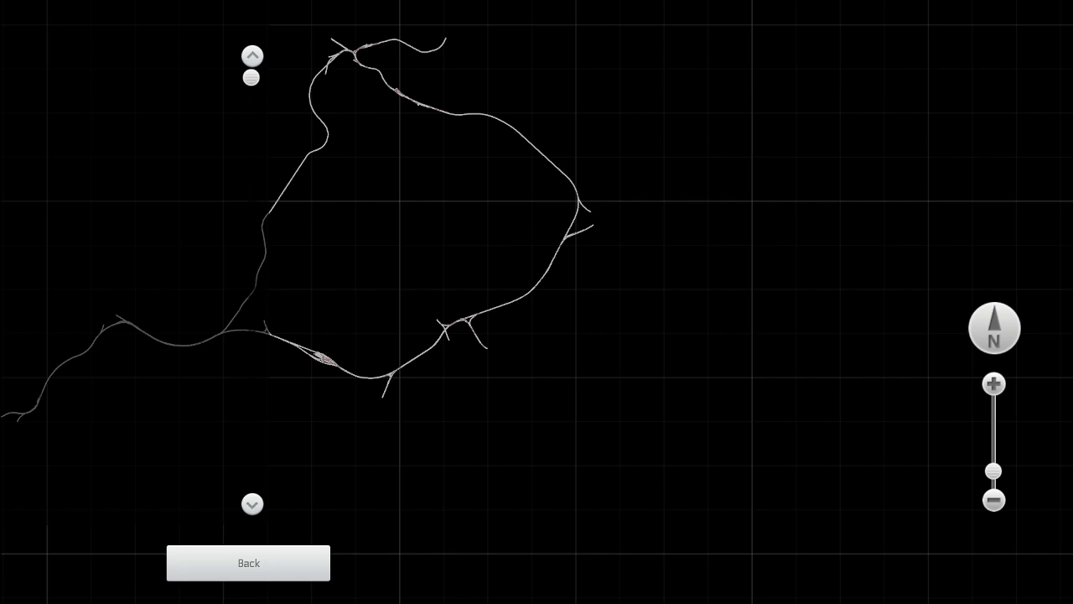
pyautogui.scroll(-3, 645, 458)
pyautogui.moveTo(644, 458); pyautogui.dragTo(761, 378)
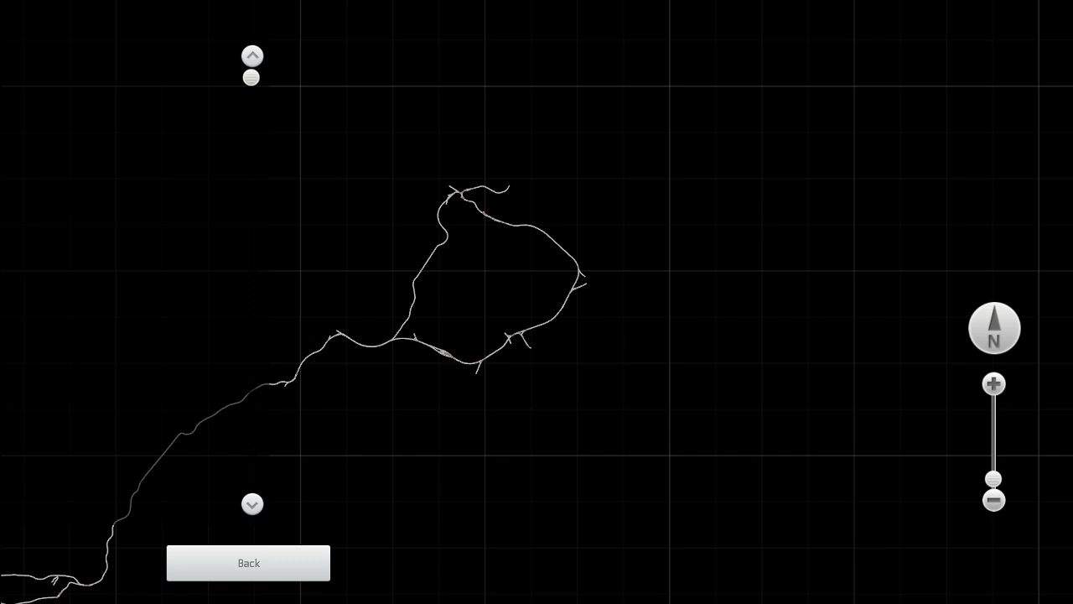
pyautogui.scroll(2, 479, 221)
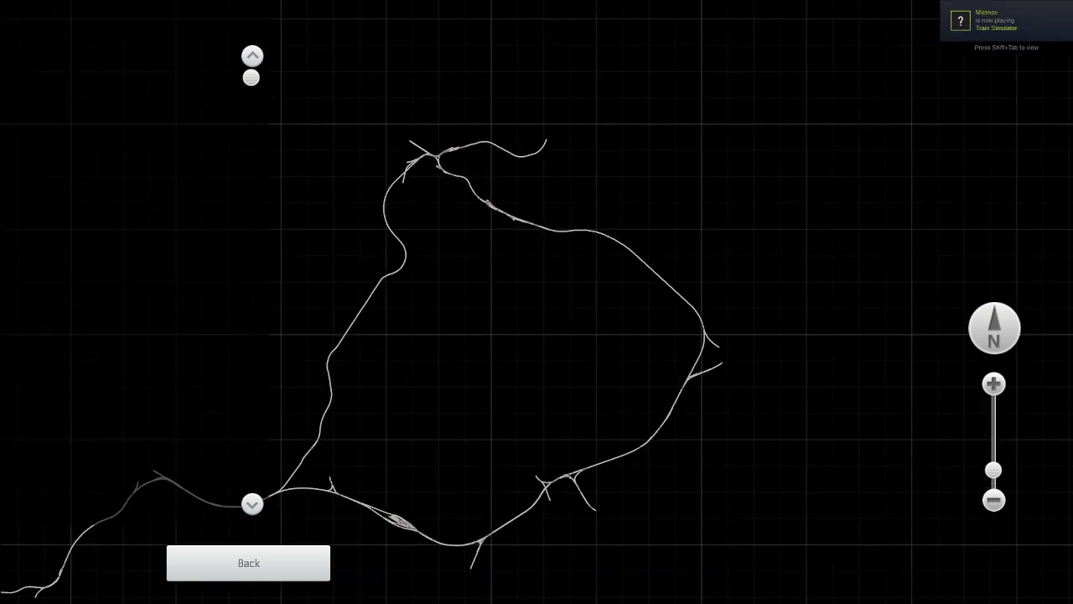
pyautogui.press('9')
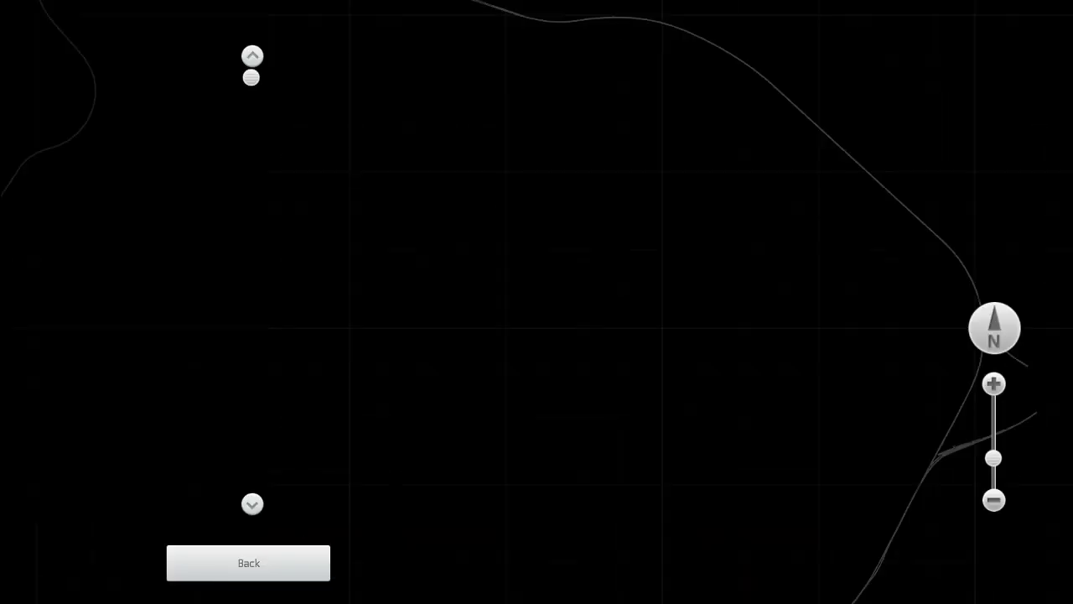
pyautogui.scroll(-3, 537, 285)
pyautogui.scroll(5, 556, 402)
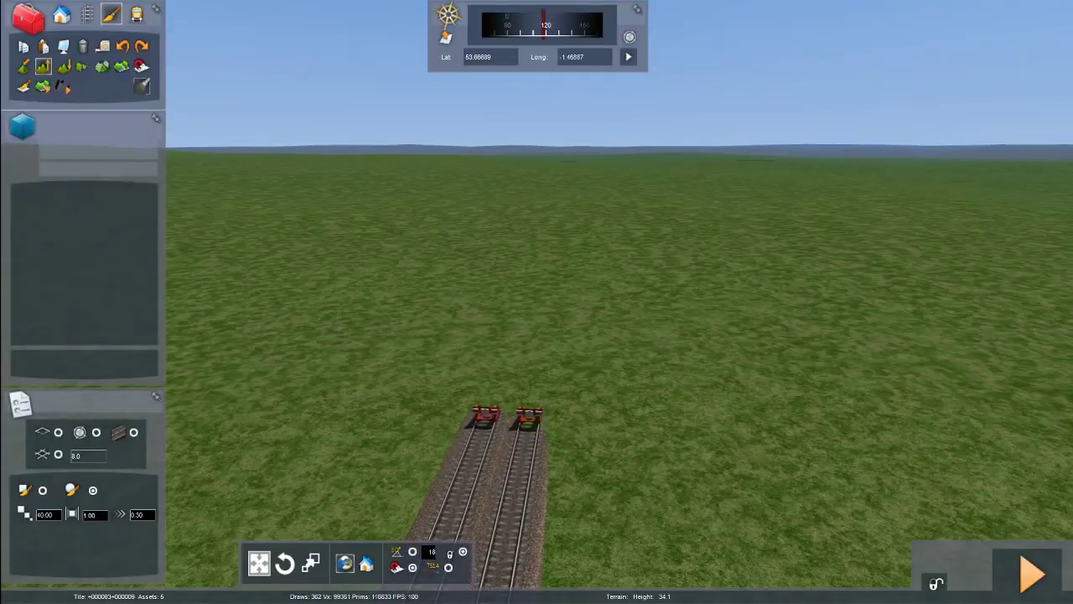
# - Raise the opacity of the aerial imagery overlay and inspect the line it shows beyond the end of the laid track
pyautogui.moveTo(1001, 403); pyautogui.dragTo(1041, 402)
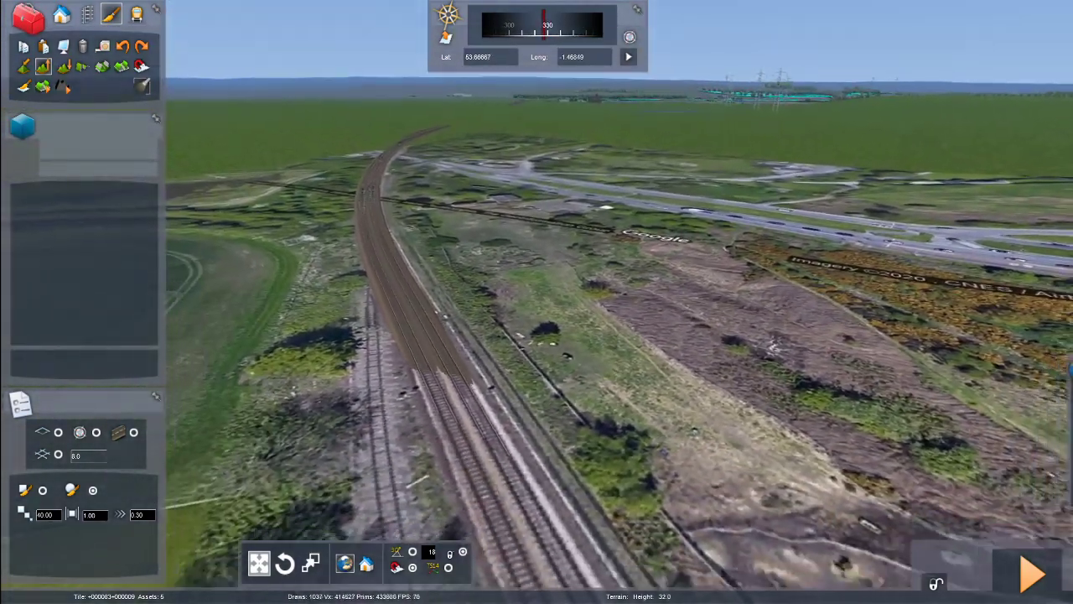
pyautogui.moveTo(537, 302); pyautogui.dragTo(788, 302, button='right')
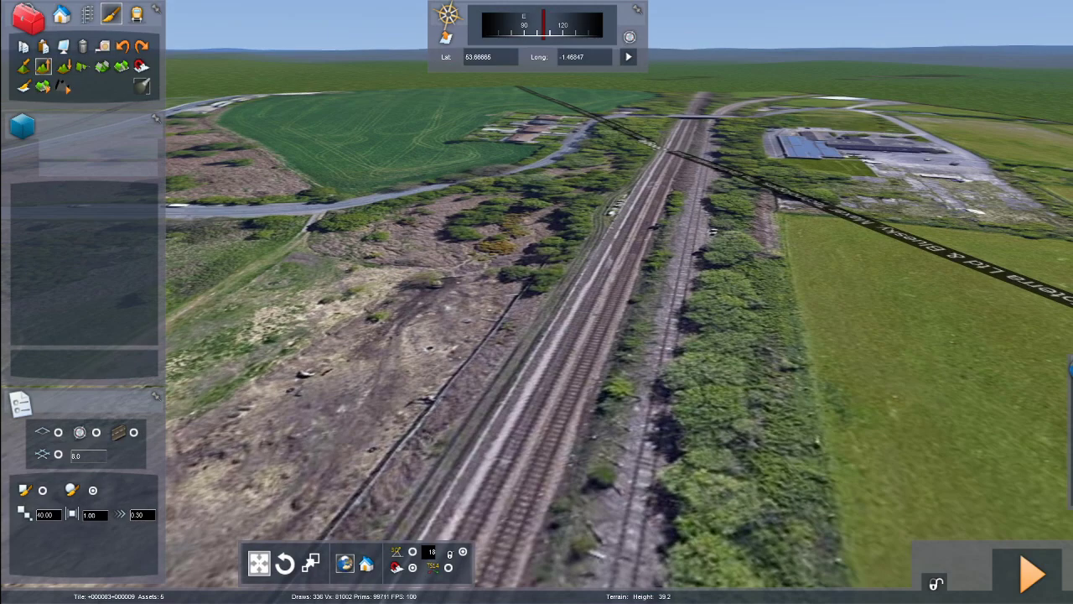
pyautogui.press('Up')
pyautogui.press('Left')
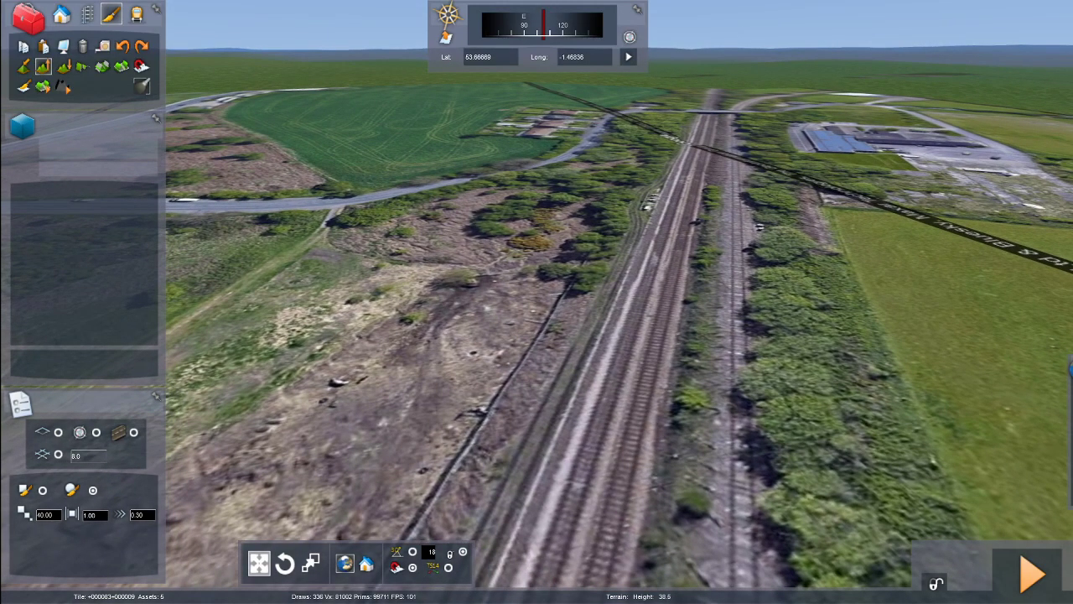
pyautogui.press('Down')
pyautogui.press('Left')
pyautogui.moveTo(536, 302); pyautogui.dragTo(545, 281, button='right')
pyautogui.press('Right')
# - Lower the aerial imagery overlay to just above the terrain and check it against the two buffer stops
pyautogui.moveTo(1068, 431)
pyautogui.press('Up')
pyautogui.moveTo(964, 421); pyautogui.dragTo(962, 422)
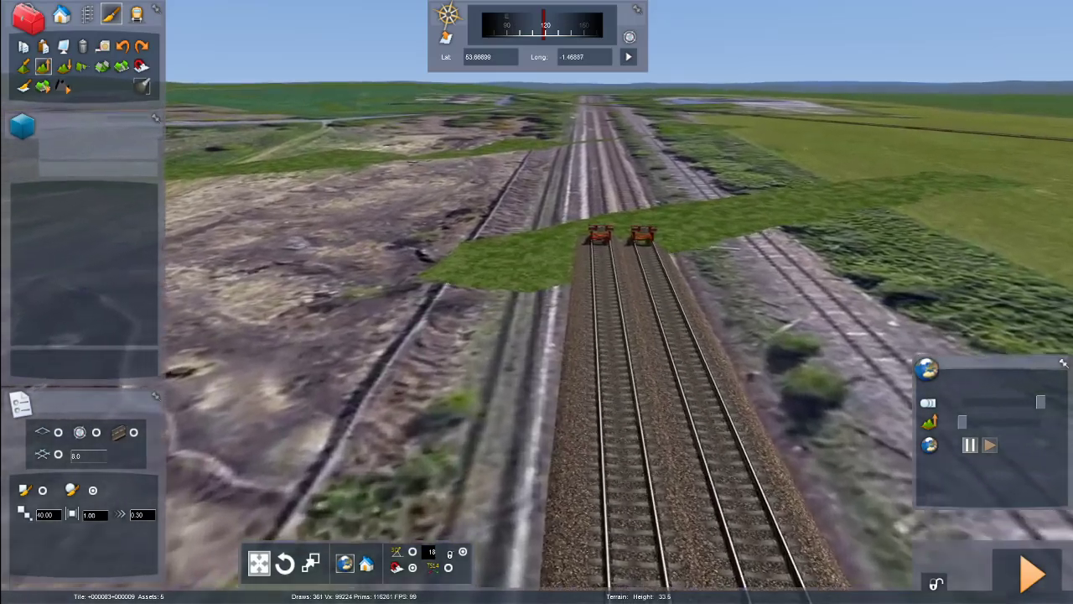
pyautogui.press('Up')
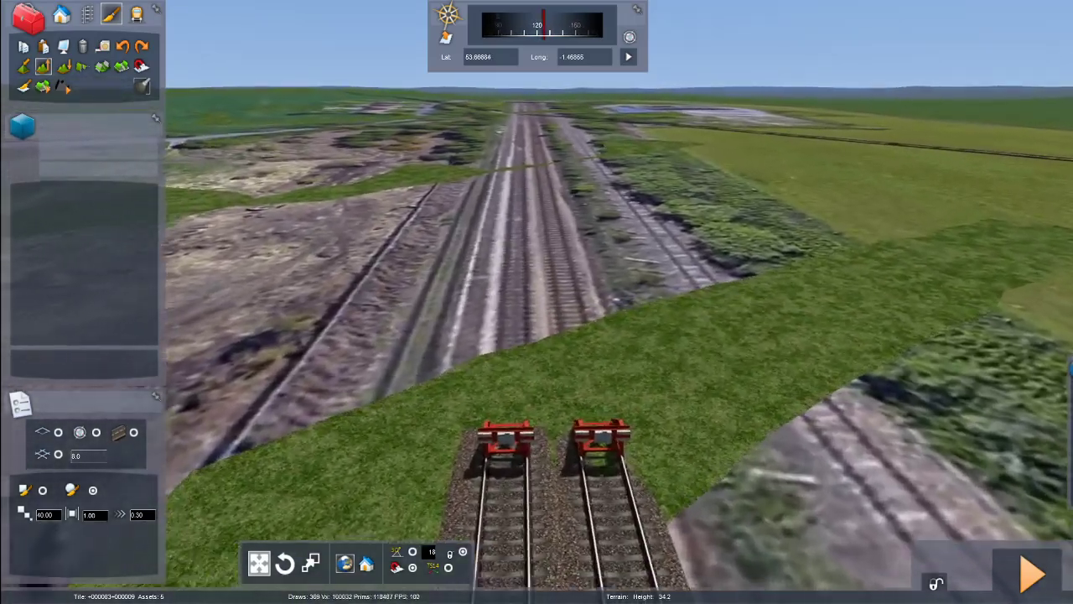
pyautogui.press('Up')
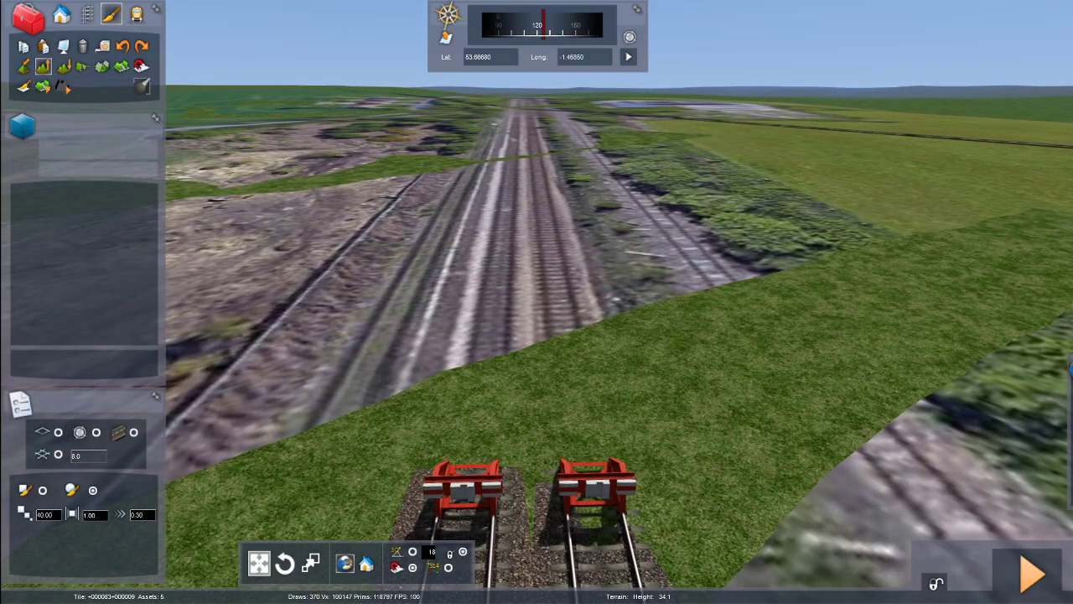
pyautogui.press('Up')
pyautogui.press('Down')
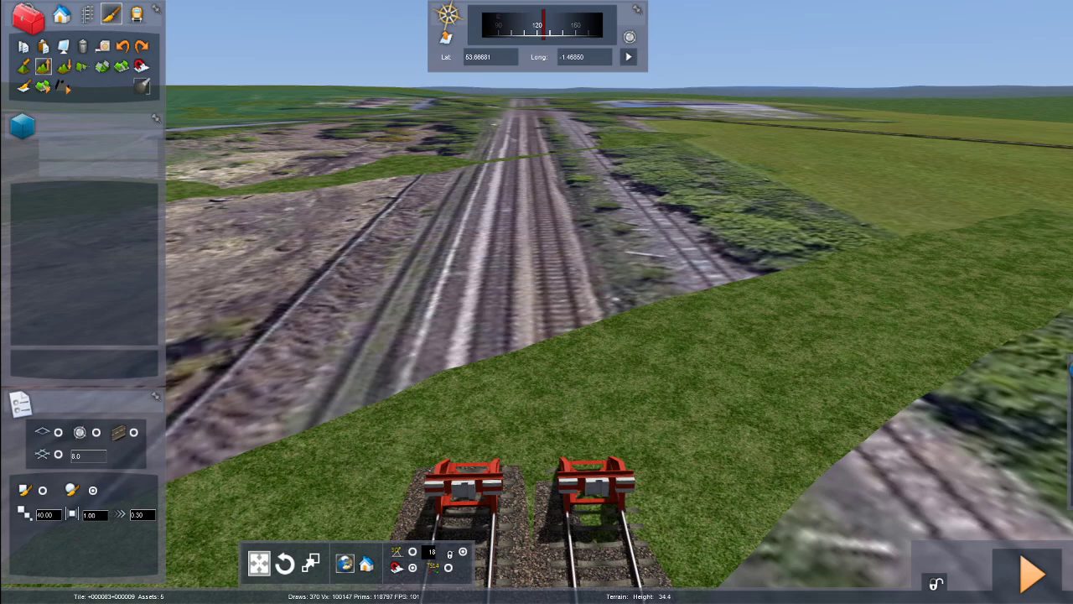
# - Switch to track laying and choose Track Concrete 01 for continuing the double track beyond the buffer stops
pyautogui.click(86, 14)
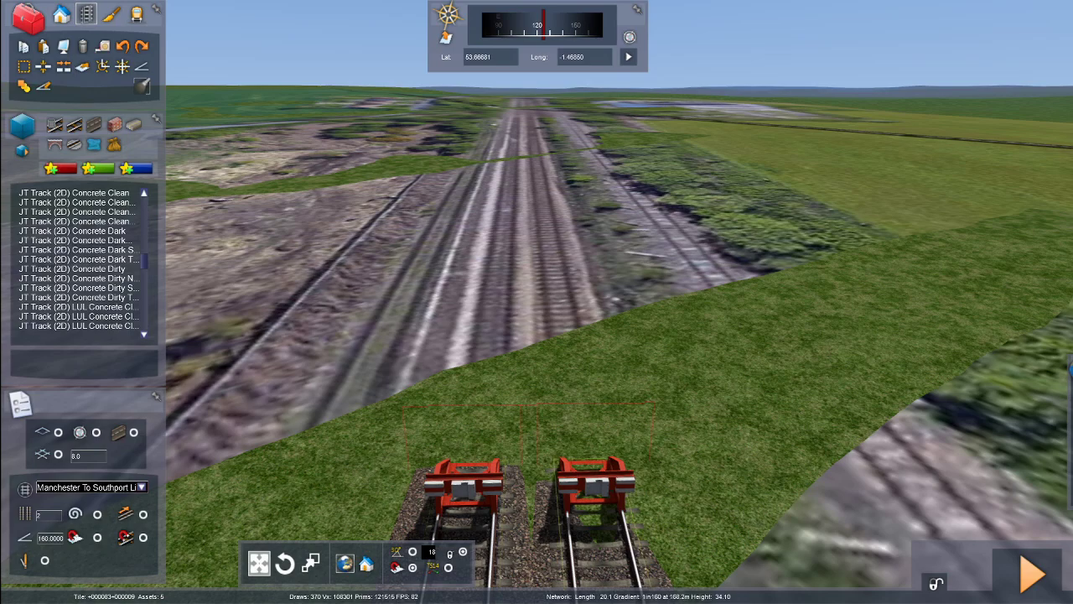
pyautogui.moveTo(536, 301); pyautogui.dragTo(490, 182, button='right')
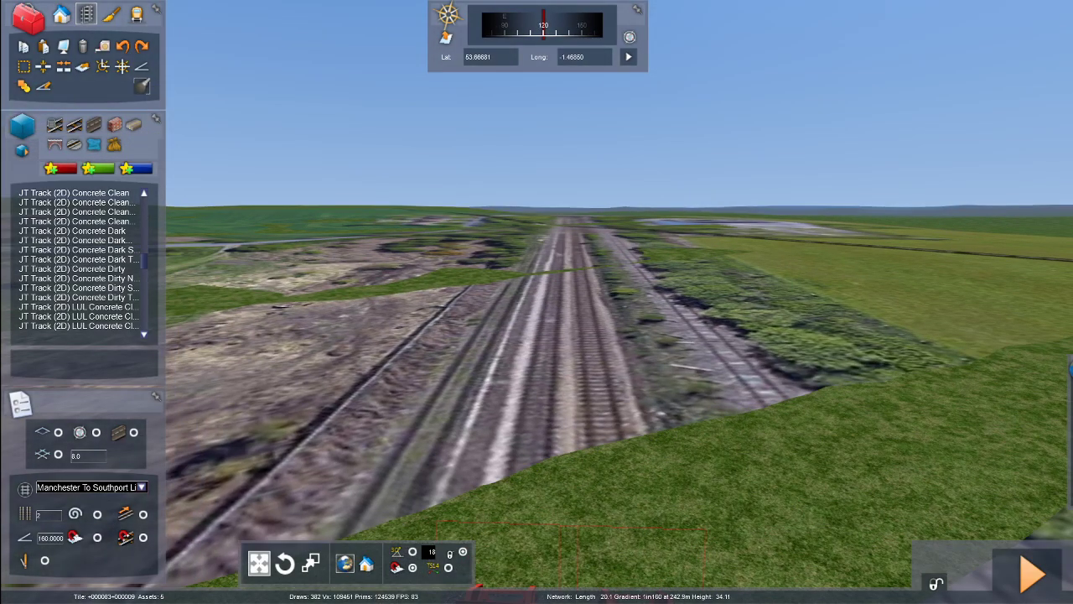
pyautogui.moveTo(537, 302); pyautogui.dragTo(534, 493, button='right')
pyautogui.press('Up')
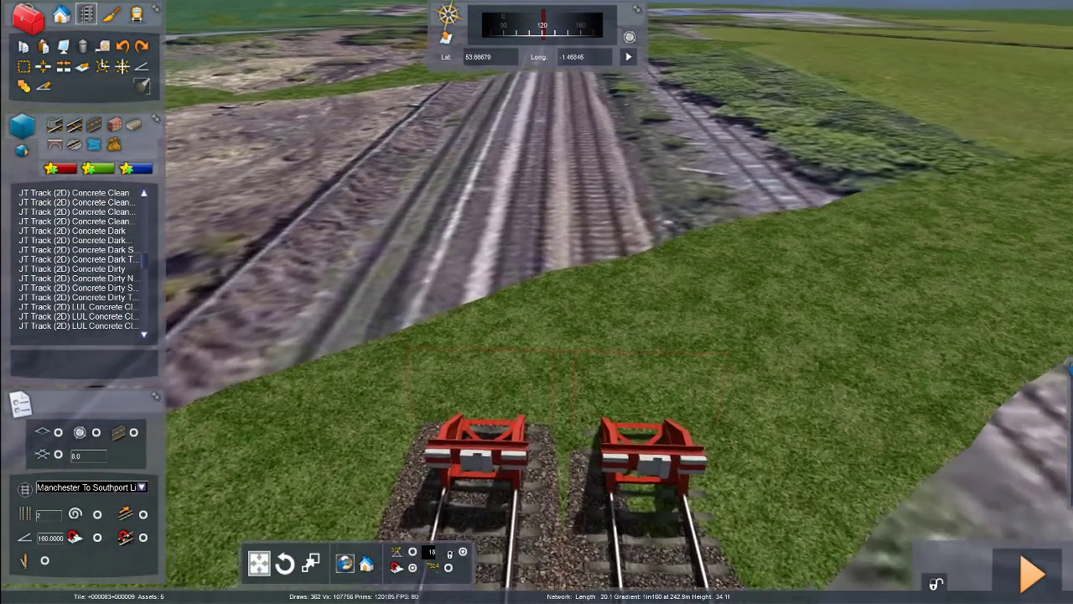
pyautogui.click(74, 125)
pyautogui.moveTo(144, 261); pyautogui.dragTo(144, 325)
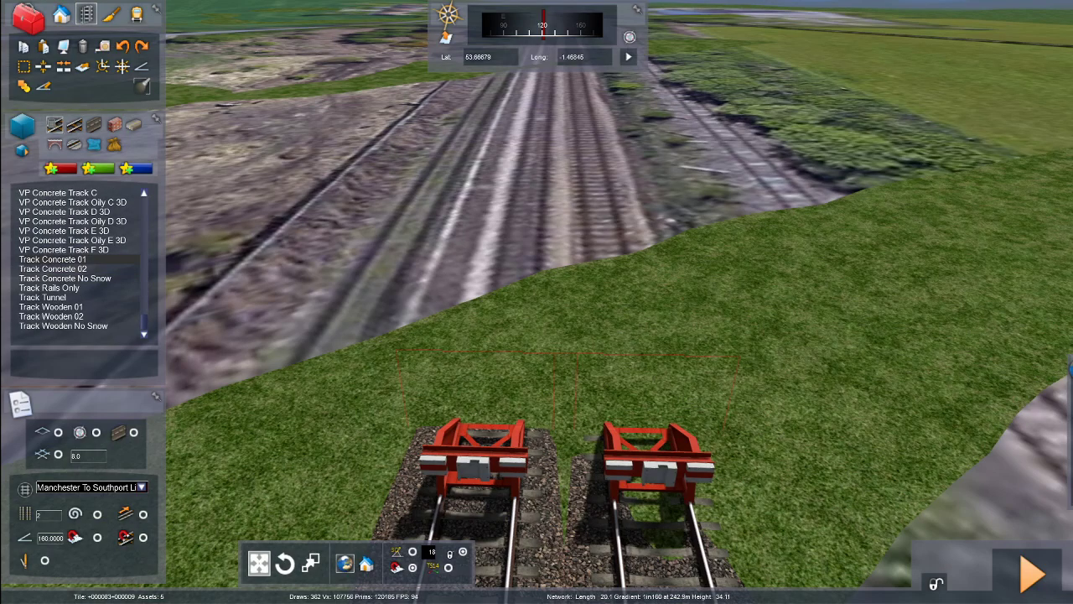
pyautogui.click(68, 268)
pyautogui.click(67, 259)
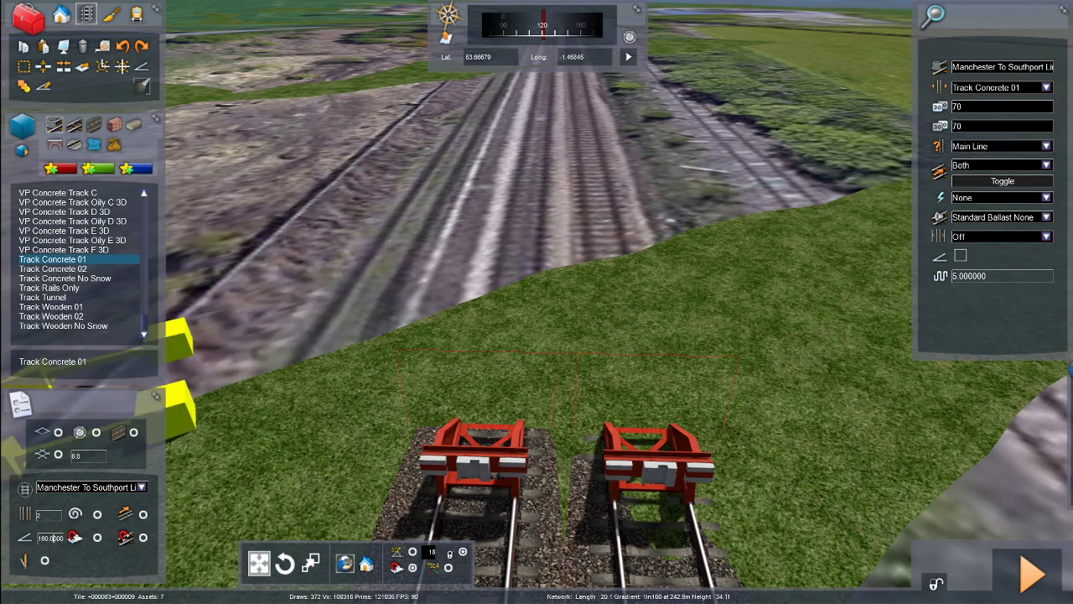
# - Set the gradient for the new track to 440
pyautogui.click(53, 539)
pyautogui.doubleClick(53, 538)
pyautogui.write('440')
pyautogui.press('Return')
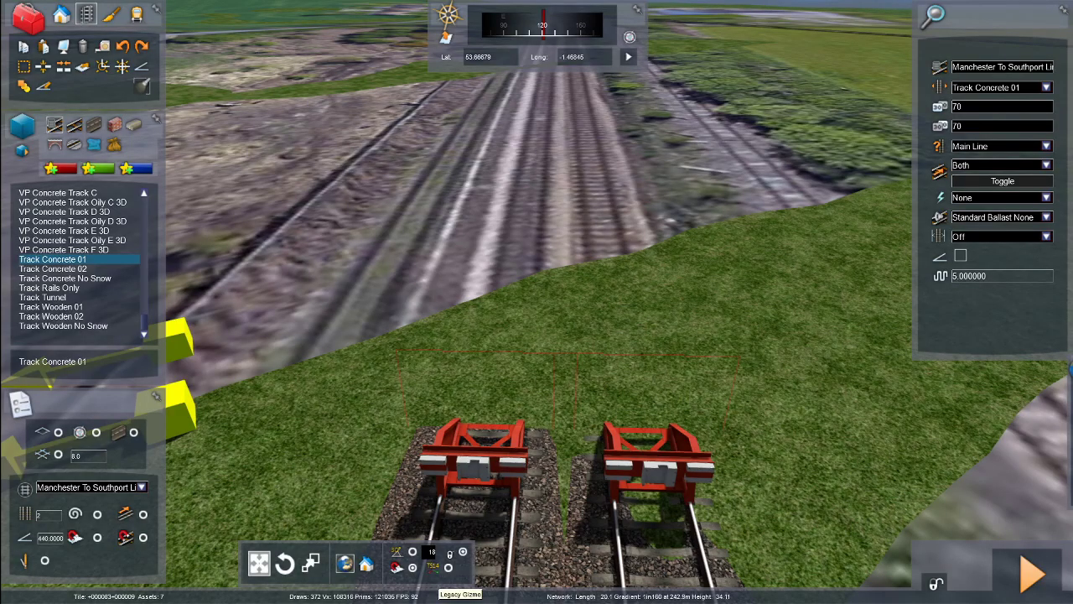
pyautogui.moveTo(1070, 428)
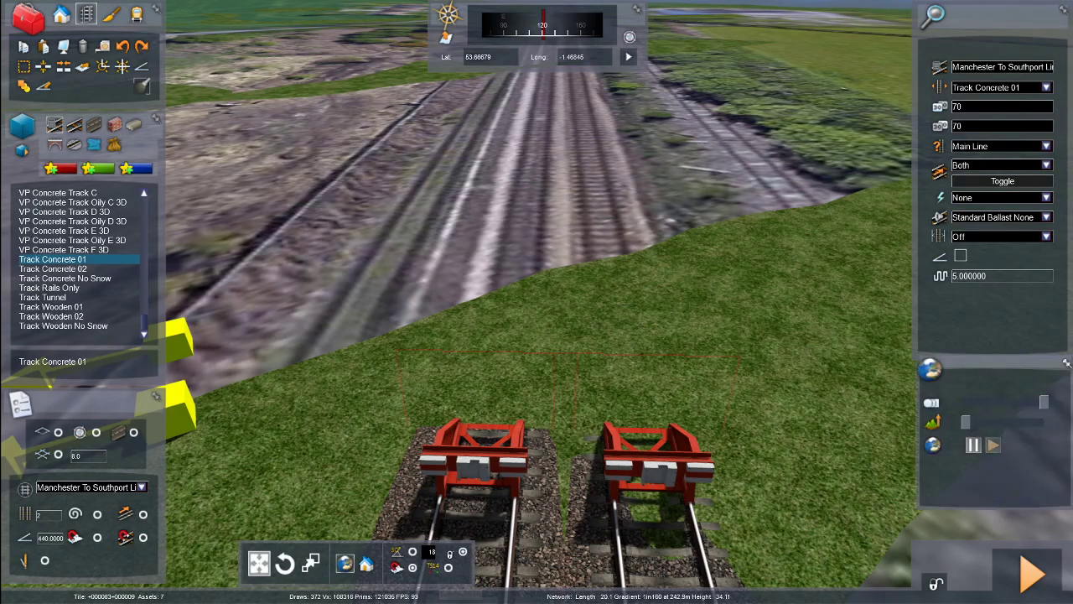
pyautogui.moveTo(517, 421)
pyautogui.mouseDown(button='right')
pyautogui.moveTo(503, 427)
pyautogui.moveTo(508, 420)
pyautogui.mouseUp(button='right')
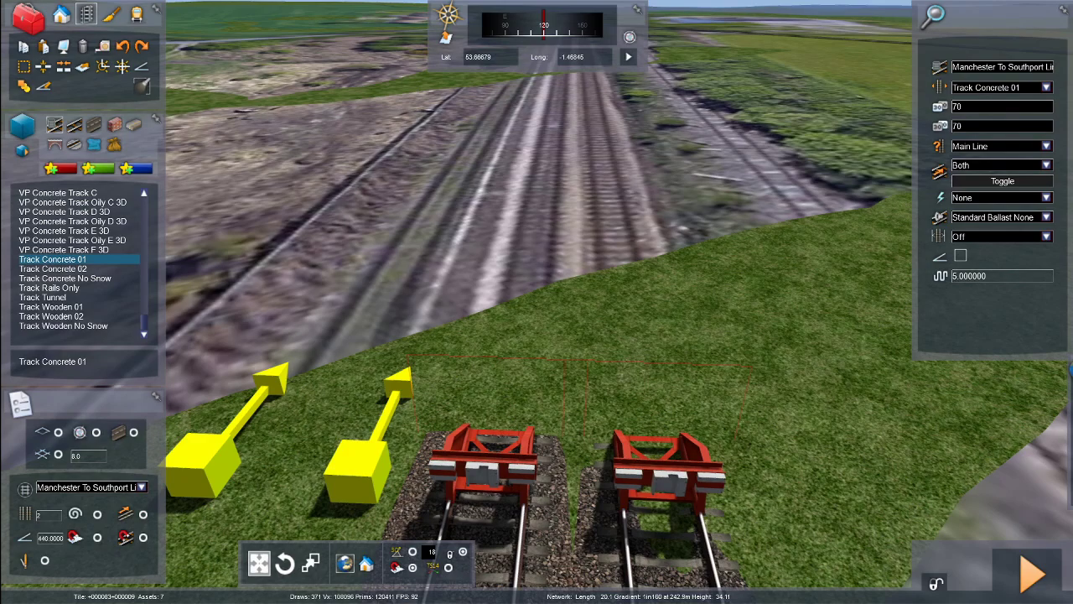
pyautogui.moveTo(309, 453); pyautogui.dragTo(310, 348, button='right')
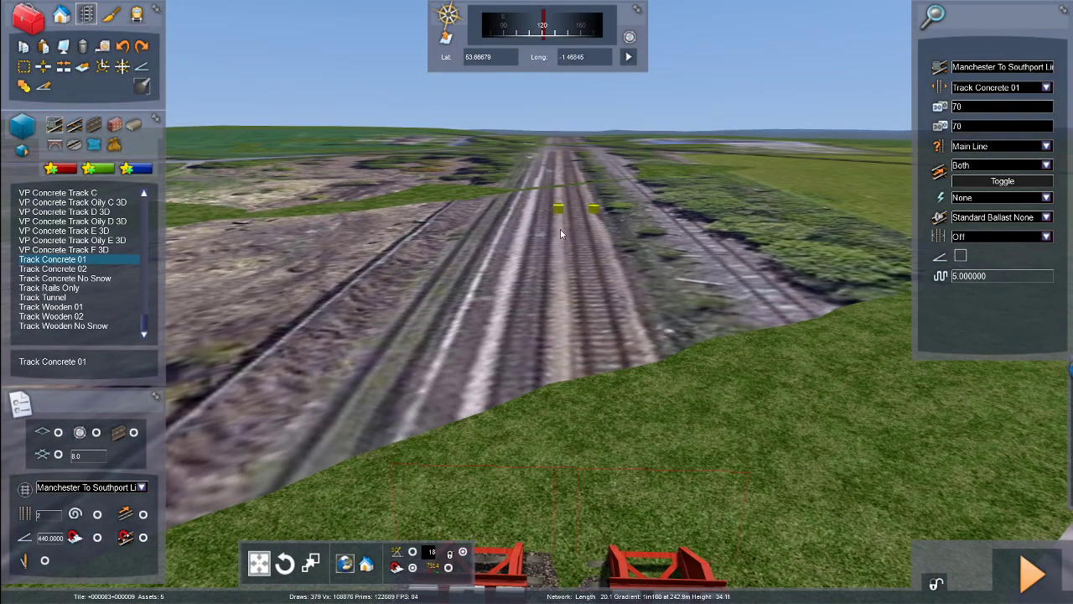
pyautogui.moveTo(522, 337); pyautogui.dragTo(508, 382, button='right')
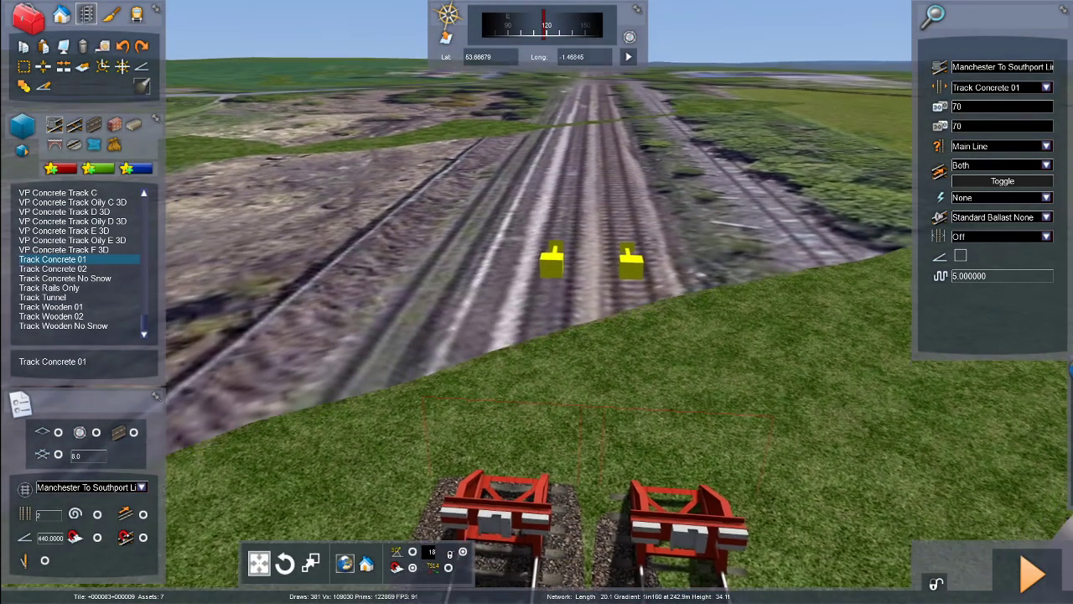
pyautogui.scroll(2, 569, 229)
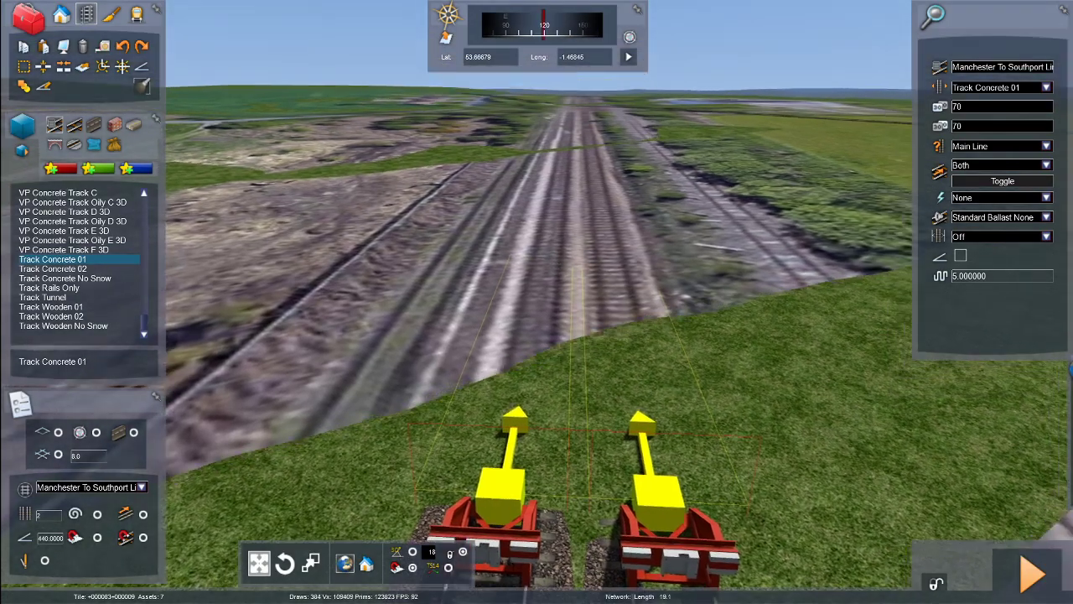
pyautogui.moveTo(571, 252)
pyautogui.mouseDown(button='right')
pyautogui.moveTo(572, 205)
pyautogui.moveTo(572, 253)
pyautogui.mouseUp(button='right')
pyautogui.scroll(2, 572, 253)
pyautogui.scroll(-1, 560, 287)
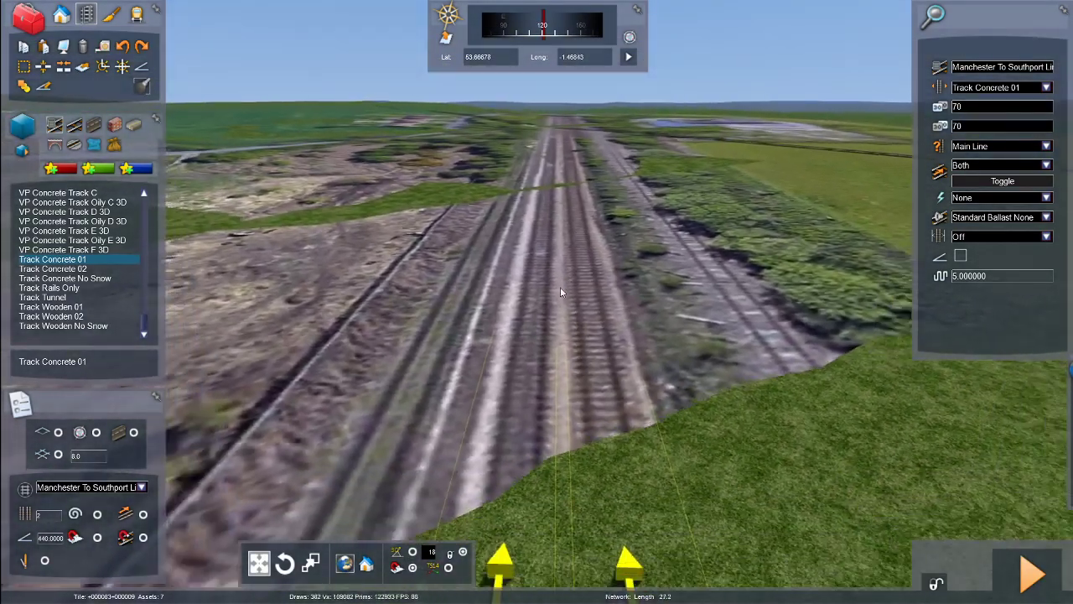
pyautogui.scroll(-2, 560, 287)
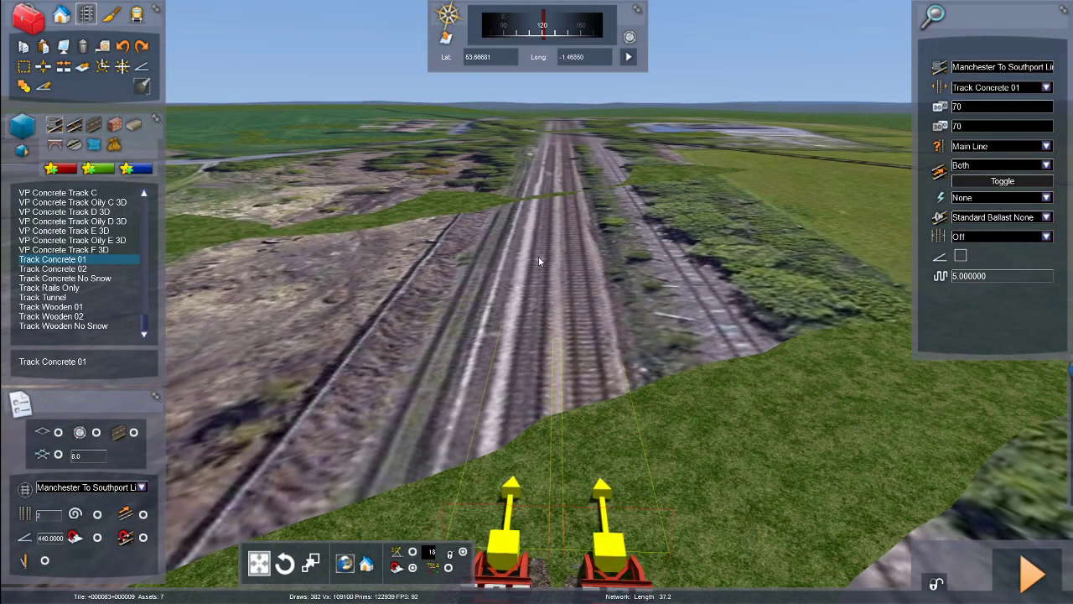
pyautogui.scroll(-1, 539, 262)
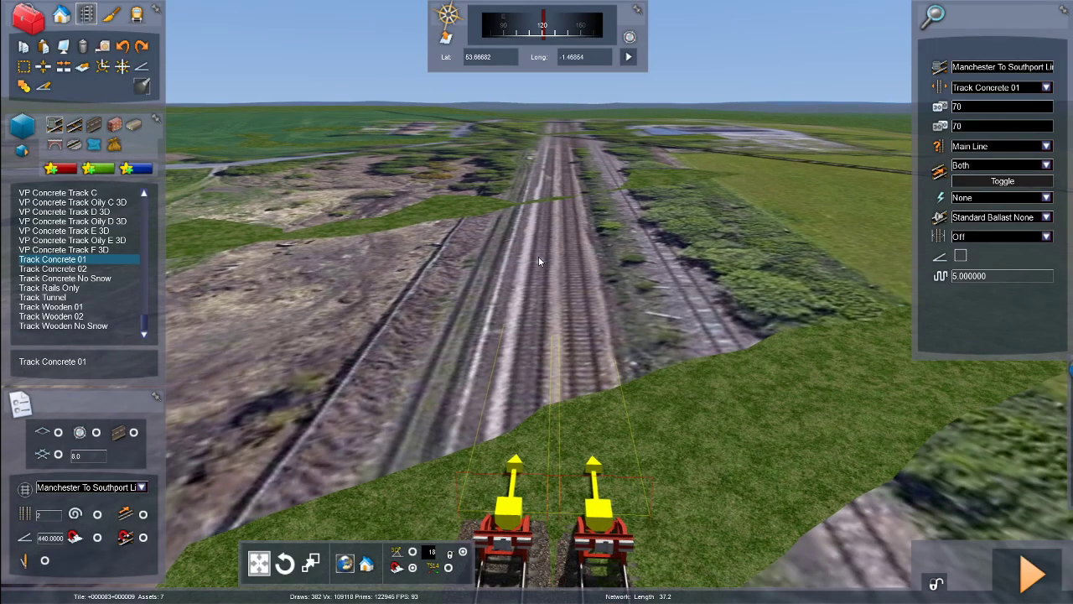
pyautogui.scroll(-1, 539, 262)
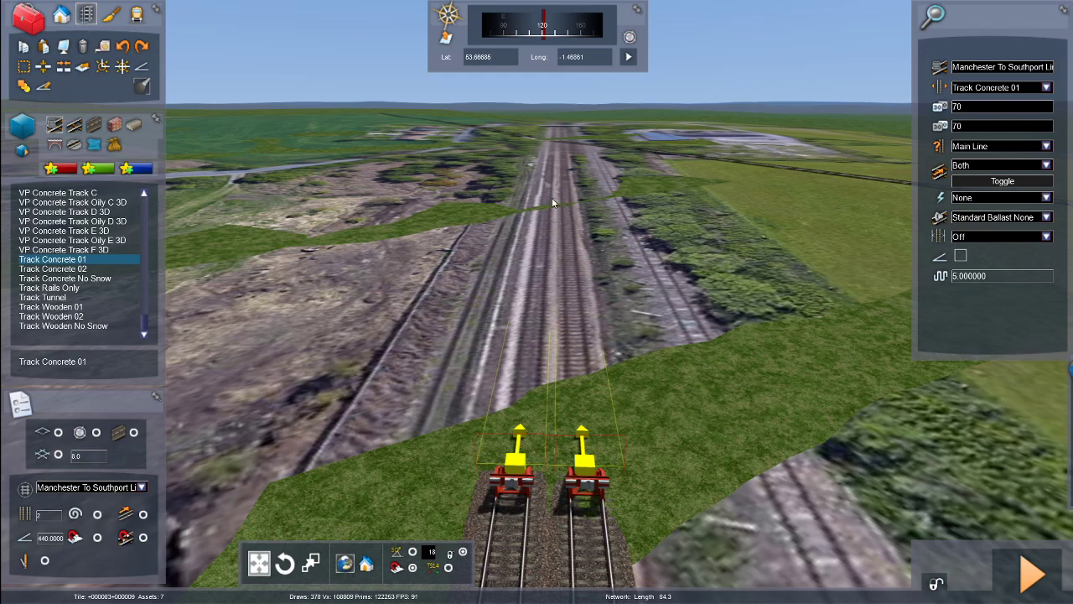
pyautogui.scroll(1, 551, 199)
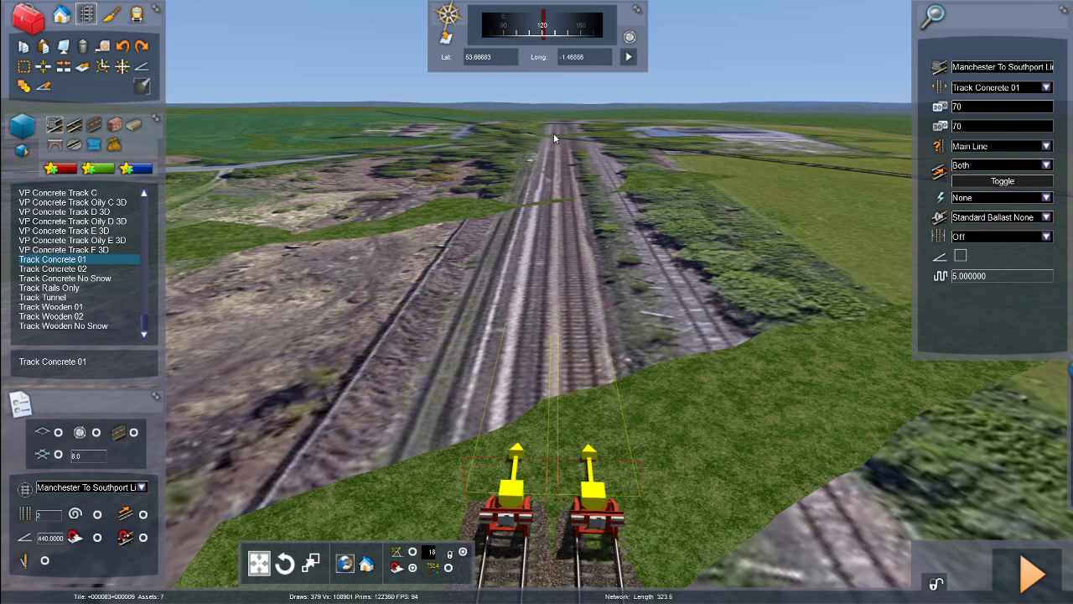
pyautogui.scroll(1, 553, 134)
pyautogui.click(511, 523)
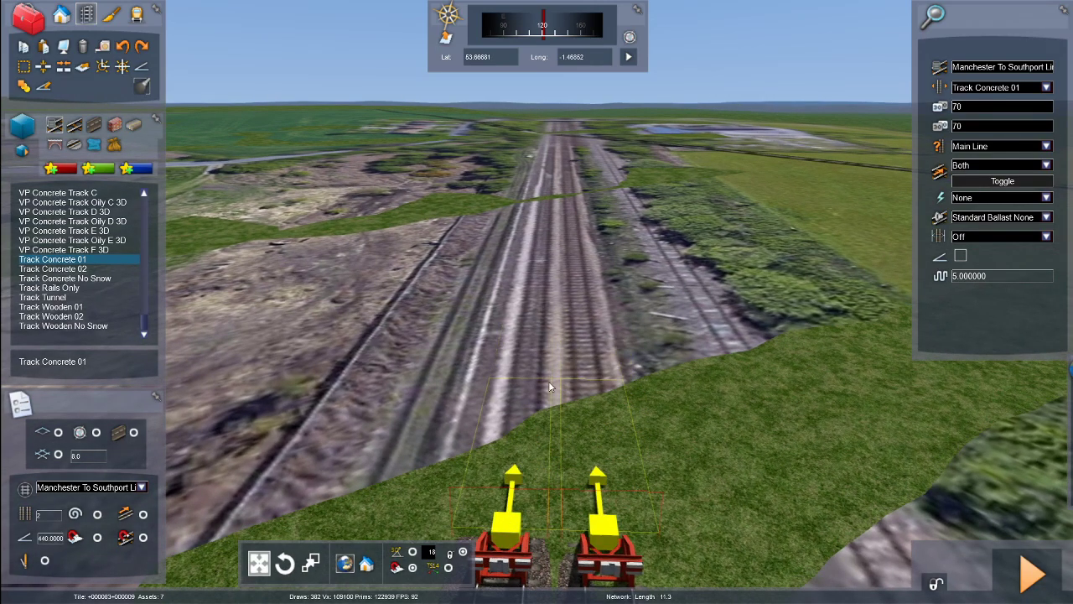
pyautogui.rightClick(545, 203)
pyautogui.rightClick(422, 265)
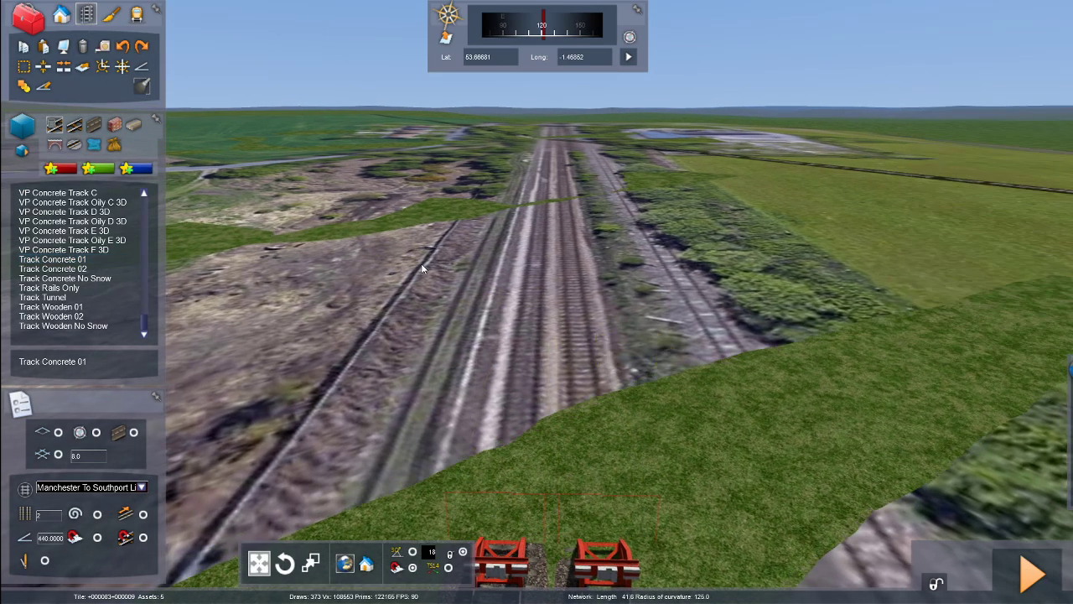
# - Switch to terrain editing and choose the tool that fits the terrain to the track
pyautogui.click(114, 16)
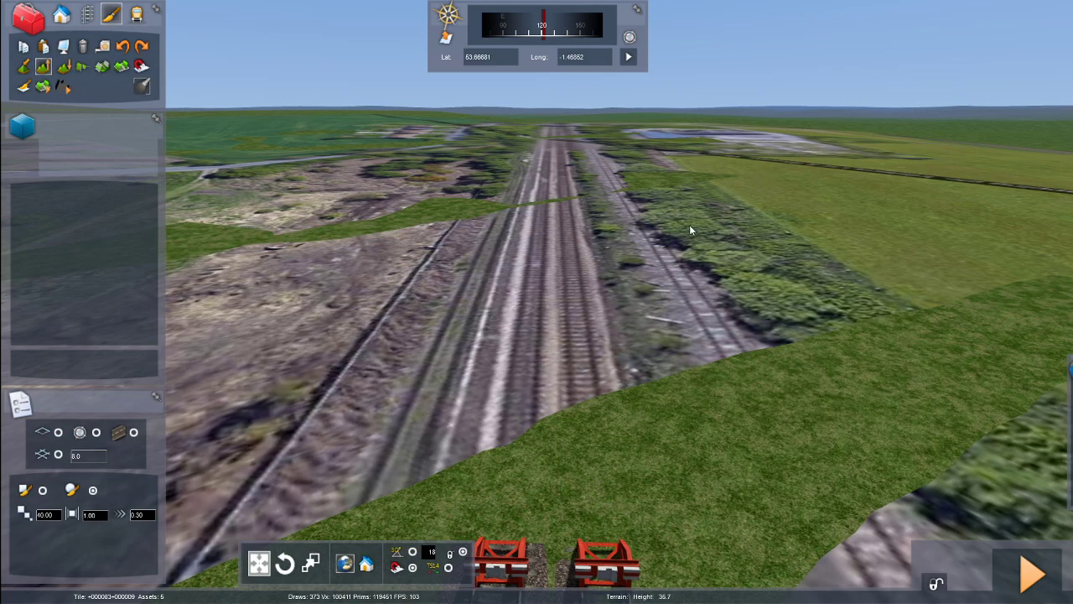
pyautogui.press('Up')
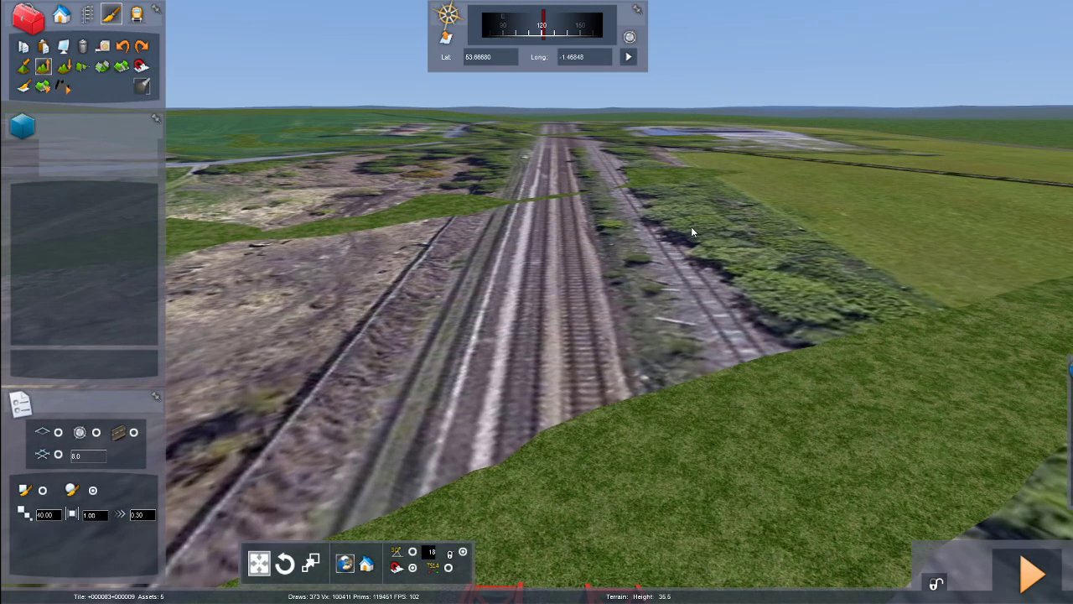
pyautogui.click(63, 66)
pyautogui.press('Down')
pyautogui.click(144, 66)
pyautogui.moveTo(591, 316); pyautogui.dragTo(588, 312, button='right')
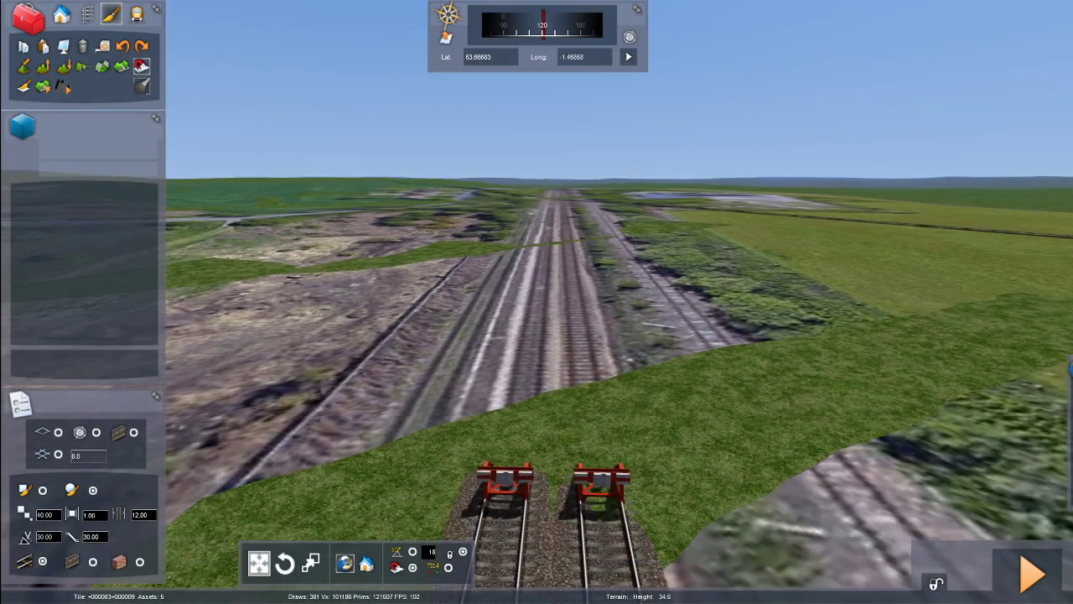
# - Set the track distance value of the terrain-to-track tool to 500 at the two buffer stops
pyautogui.scroll(5, 588, 311)
pyautogui.scroll(3, 589, 311)
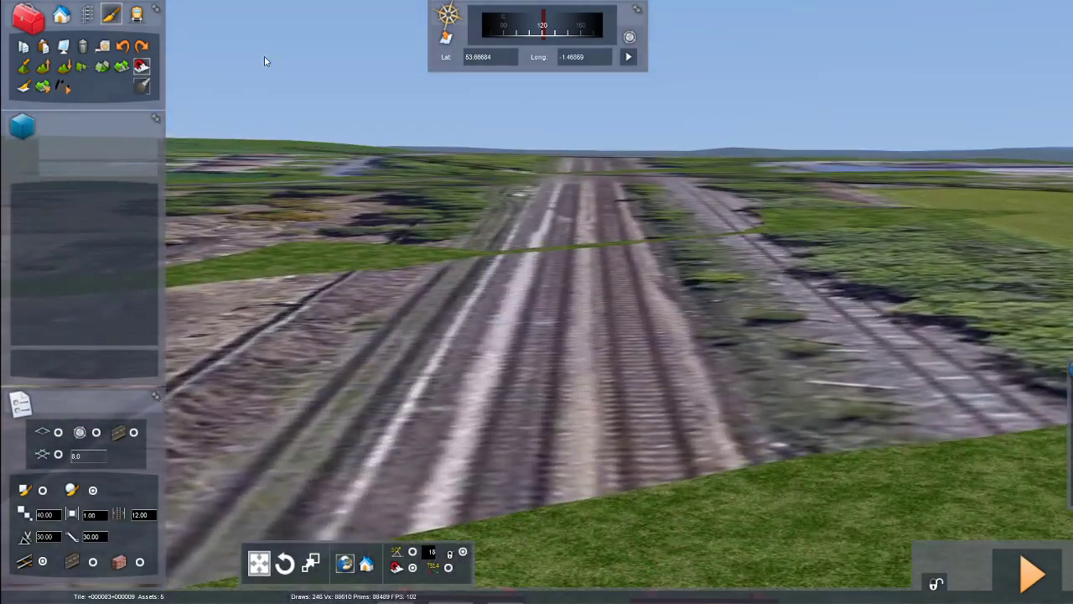
pyautogui.moveTo(474, 217); pyautogui.dragTo(547, 360, button='right')
pyautogui.scroll(-5, 548, 359)
pyautogui.press('Up')
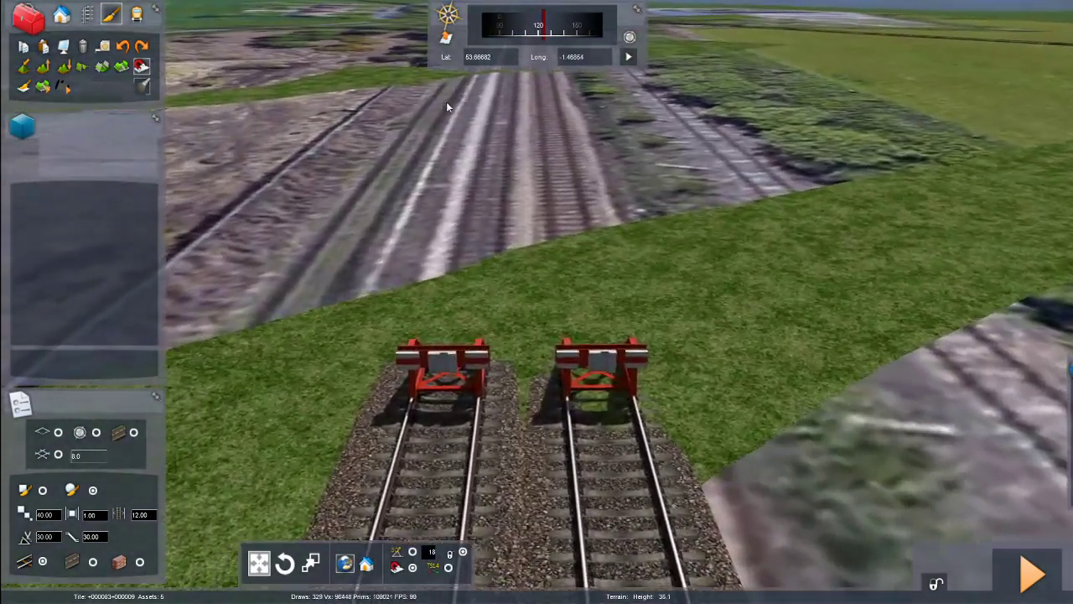
pyautogui.moveTo(446, 102); pyautogui.dragTo(532, 283, button='right')
pyautogui.scroll(-4, 595, 366)
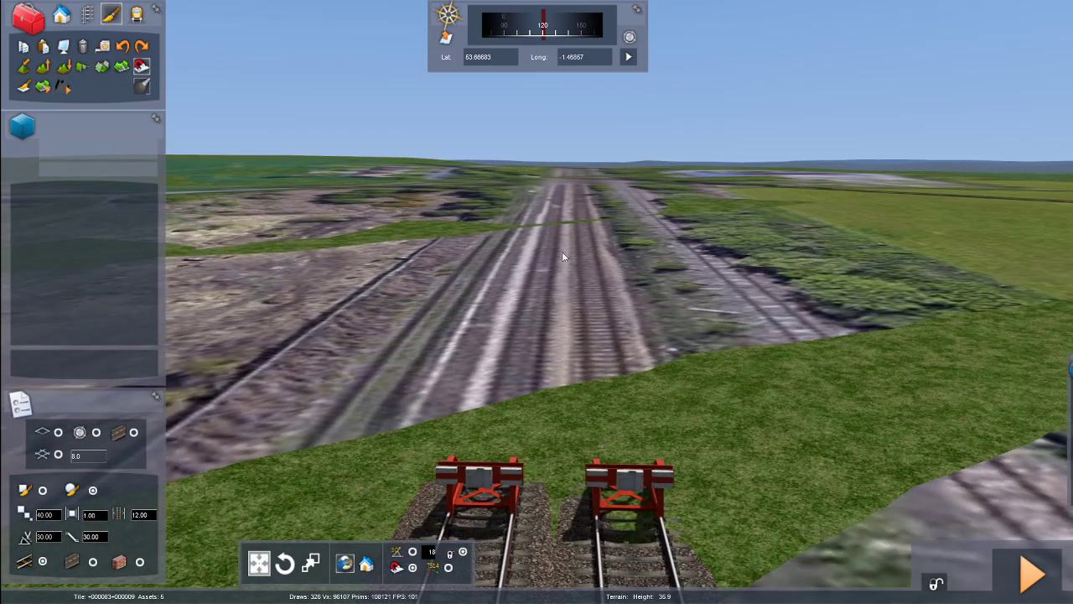
pyautogui.scroll(3, 533, 486)
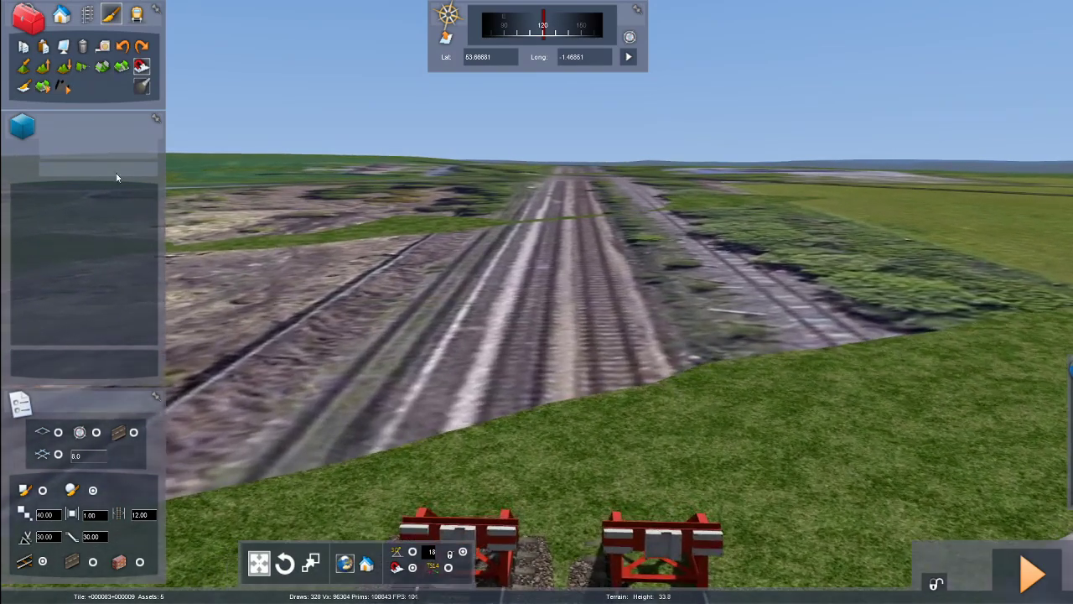
pyautogui.click(149, 517)
pyautogui.write('500')
pyautogui.press('Return')
pyautogui.click(143, 66)
# - Shape the terrain along the imaged railway from the two buffer stops onward past the footbridge
pyautogui.moveTo(580, 471); pyautogui.dragTo(597, 511, button='right')
pyautogui.moveTo(557, 486); pyautogui.dragTo(574, 119)
pyautogui.moveTo(572, 119)
pyautogui.mouseDown(button='right')
pyautogui.moveTo(577, 261)
pyautogui.moveTo(550, 377)
pyautogui.mouseUp(button='right')
pyautogui.press('Up')
pyautogui.moveTo(550, 377); pyautogui.dragTo(553, 256)
pyautogui.press('Up')
pyautogui.press('Up')
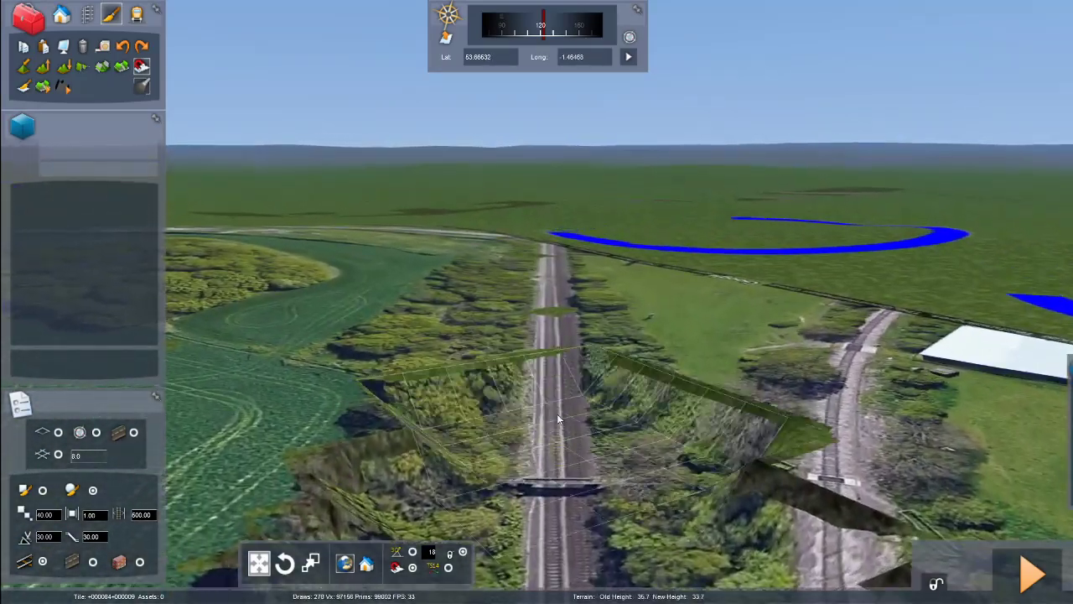
pyautogui.moveTo(560, 419); pyautogui.dragTo(552, 260)
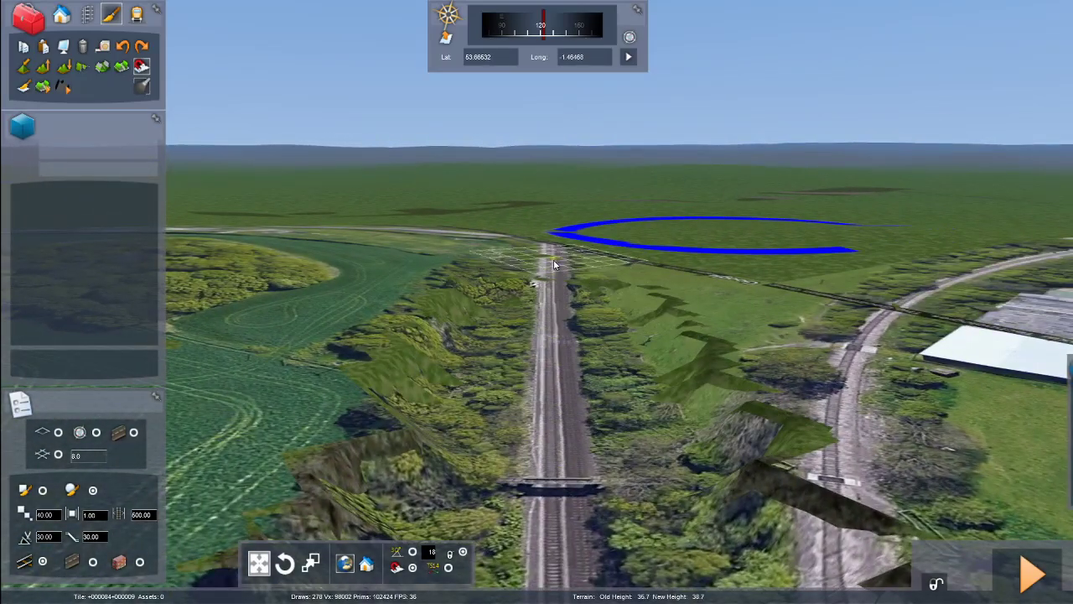
# - Return to track laying at the two buffer stops and choose Track Concrete 01 again
pyautogui.press('Down')
pyautogui.scroll(-5, 546, 304)
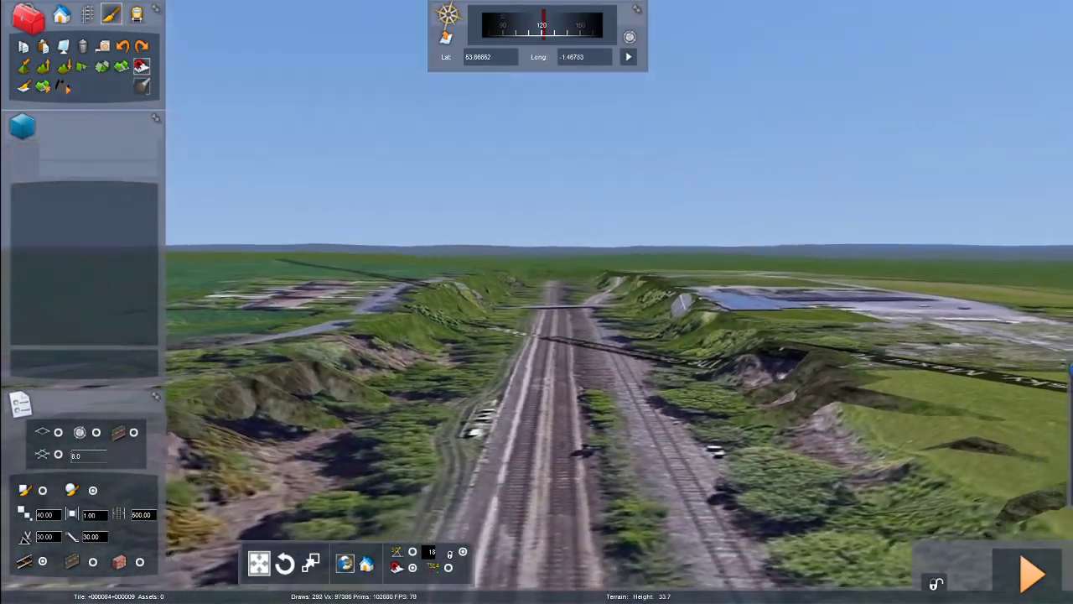
pyautogui.press('Down')
pyautogui.moveTo(547, 303); pyautogui.dragTo(503, 419, button='right')
pyautogui.press('Up')
pyautogui.moveTo(547, 305); pyautogui.dragTo(570, 289, button='right')
pyautogui.press('Up')
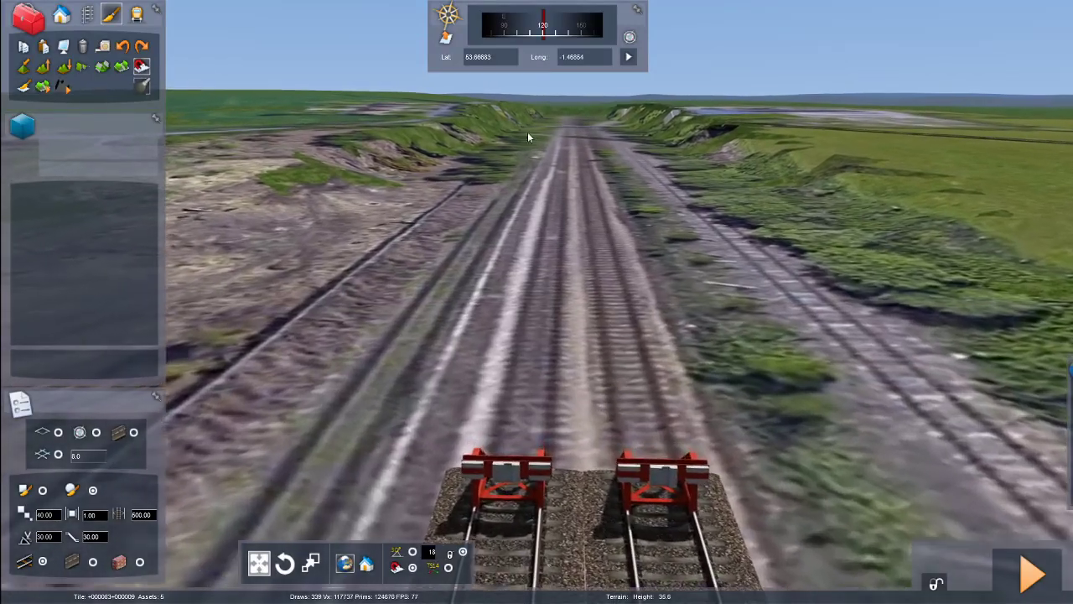
pyautogui.click(86, 14)
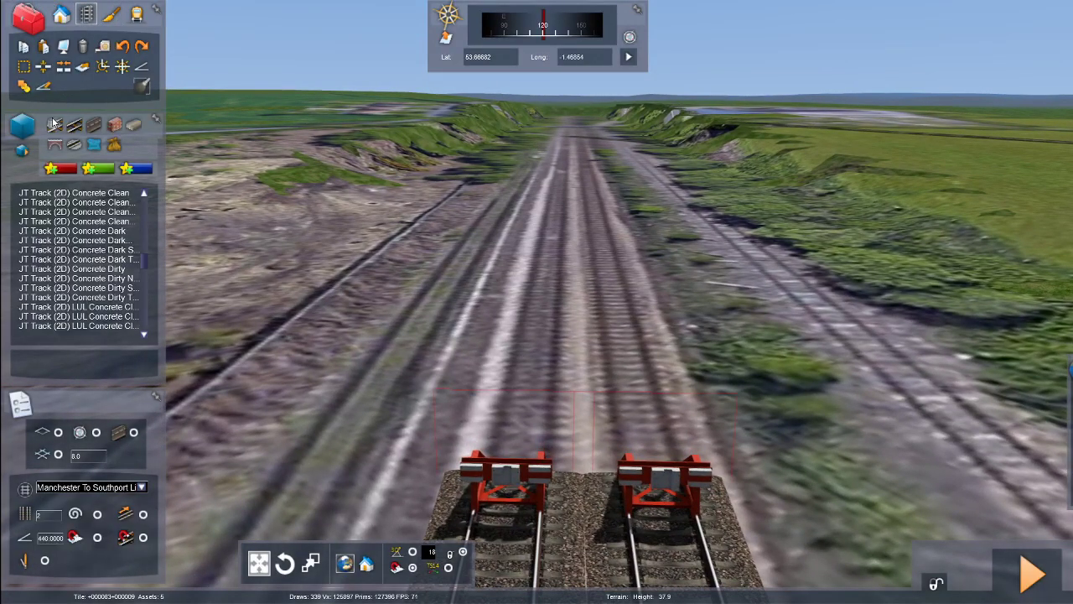
pyautogui.scroll(-5, 78, 273)
pyautogui.click(78, 269)
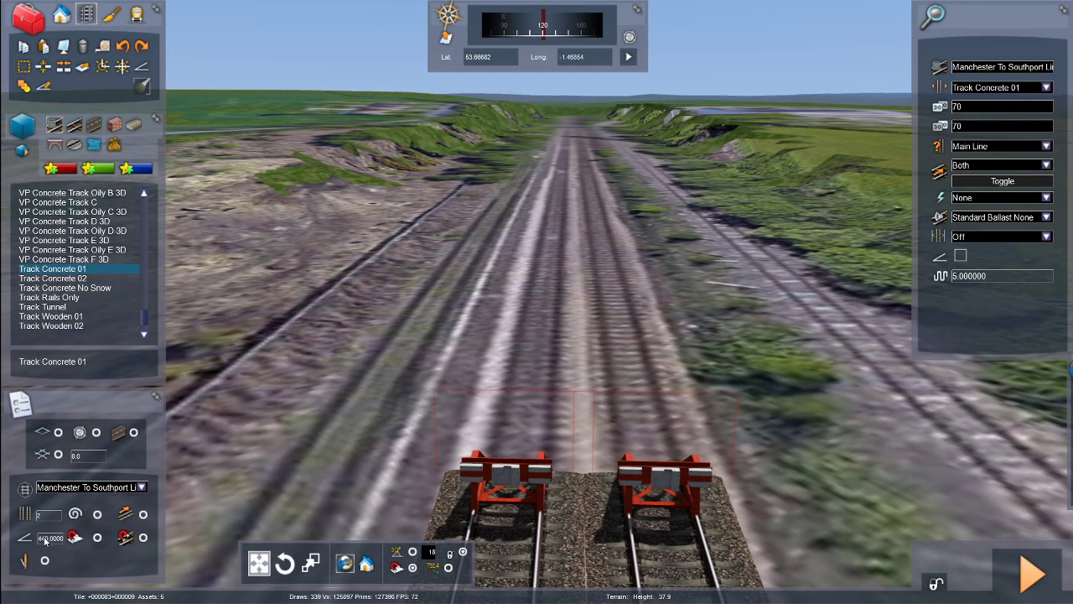
# - Lay about 500 m of double track from the buffer stops along the imaged line
pyautogui.click(514, 442)
pyautogui.moveTo(560, 152); pyautogui.dragTo(551, 195, button='right')
pyautogui.press('Up')
pyautogui.press('Up')
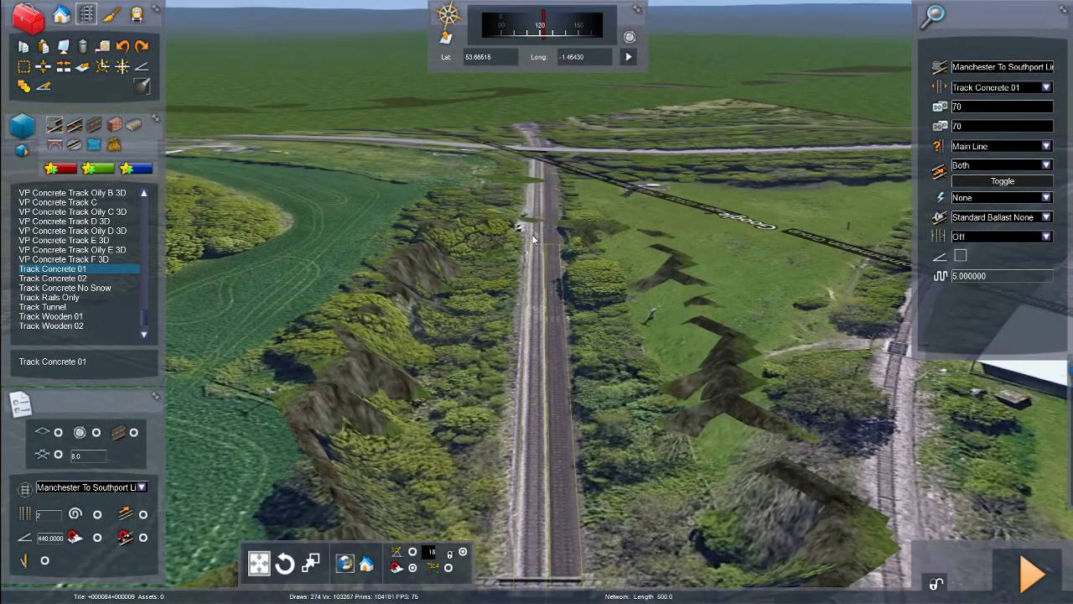
pyautogui.click(533, 229)
# - Shape the terrain along the imaged railway from the new track end to beyond the rail overbridge
pyautogui.press('Up')
pyautogui.moveTo(510, 253)
pyautogui.mouseDown(button='right')
pyautogui.moveTo(510, 222)
pyautogui.moveTo(511, 253)
pyautogui.mouseUp(button='right')
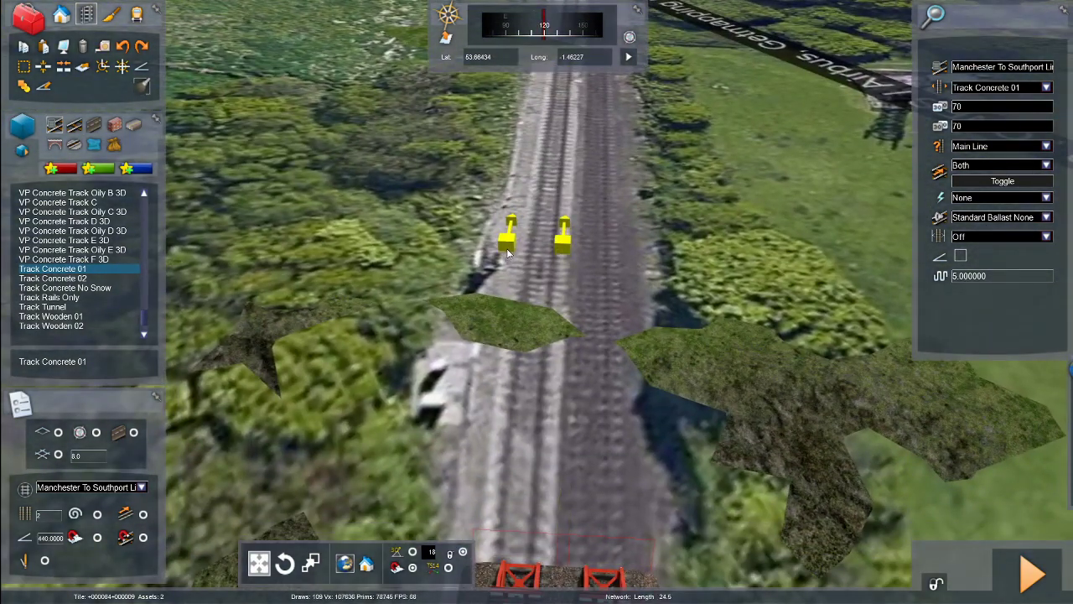
pyautogui.press('Down')
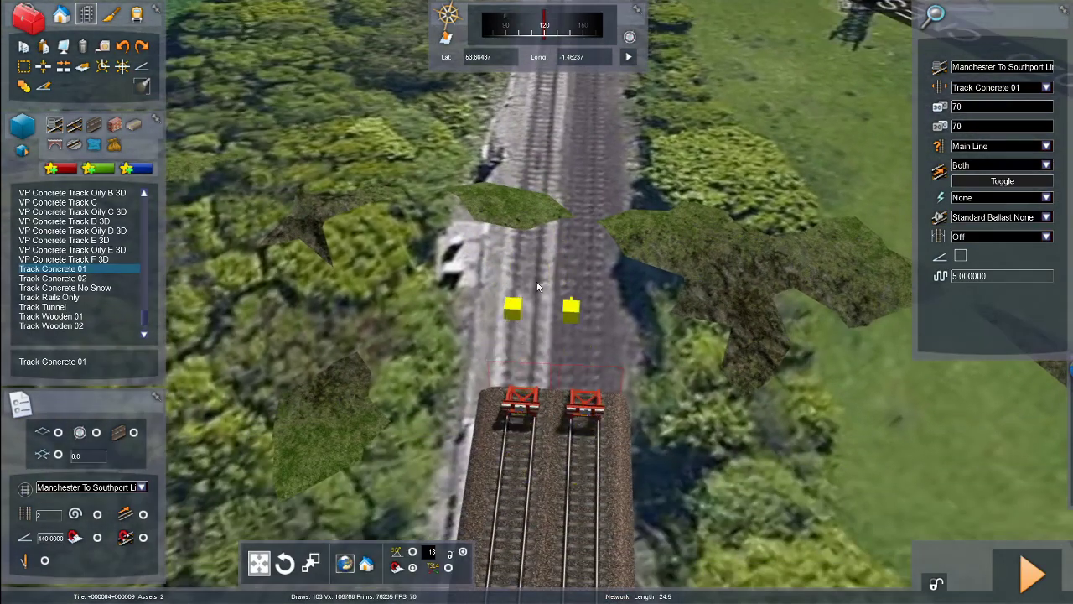
pyautogui.moveTo(544, 366); pyautogui.dragTo(539, 292, button='right')
pyautogui.press('Down')
pyautogui.scroll(-8, 539, 402)
pyautogui.moveTo(539, 402); pyautogui.dragTo(539, 331, button='right')
pyautogui.scroll(-5, 419, 274)
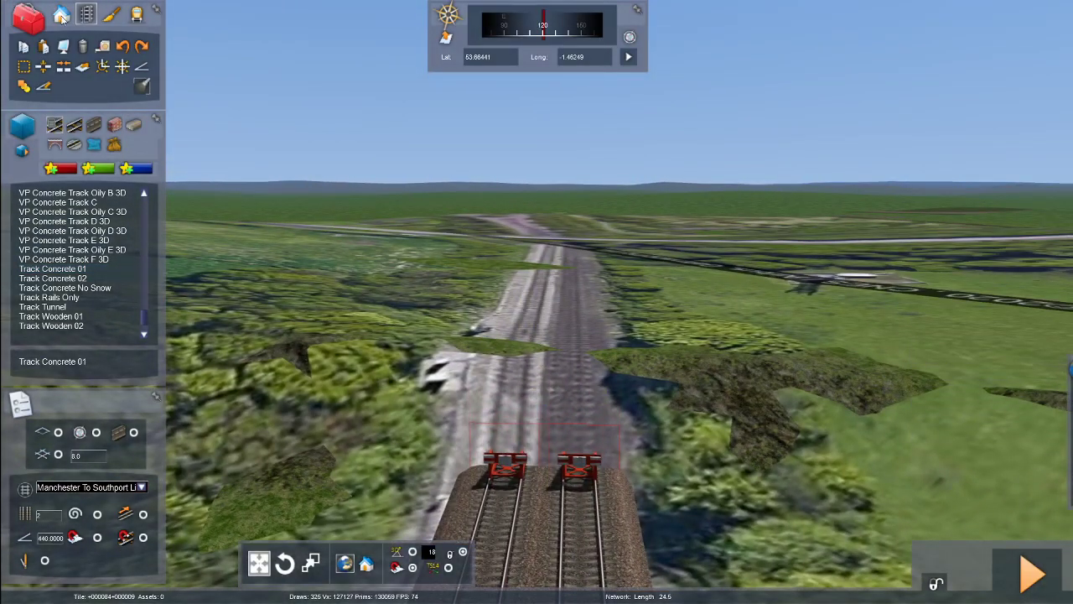
pyautogui.click(112, 15)
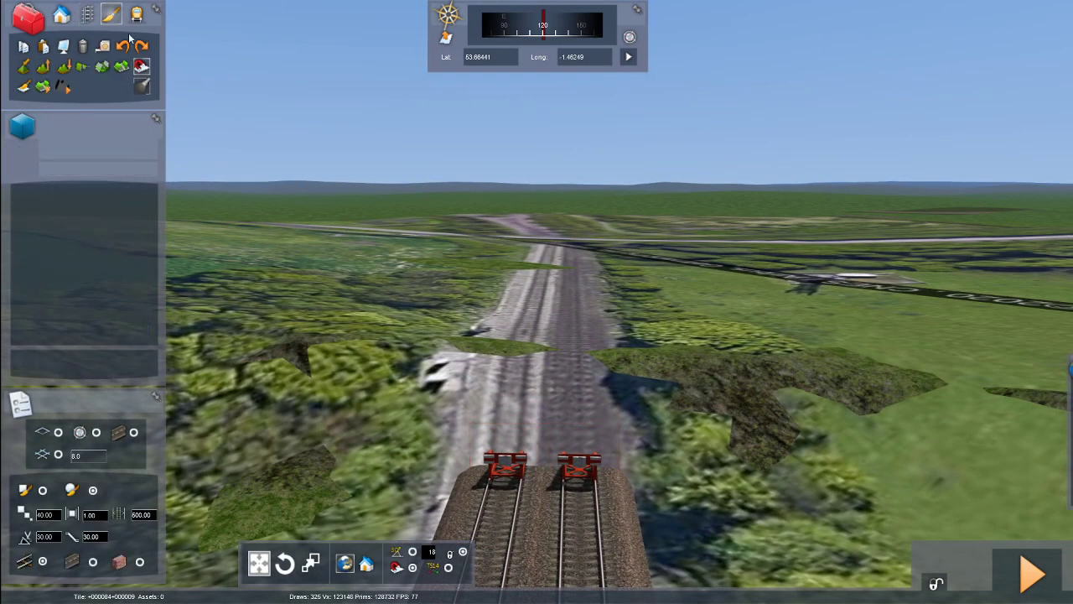
pyautogui.scroll(3, 556, 338)
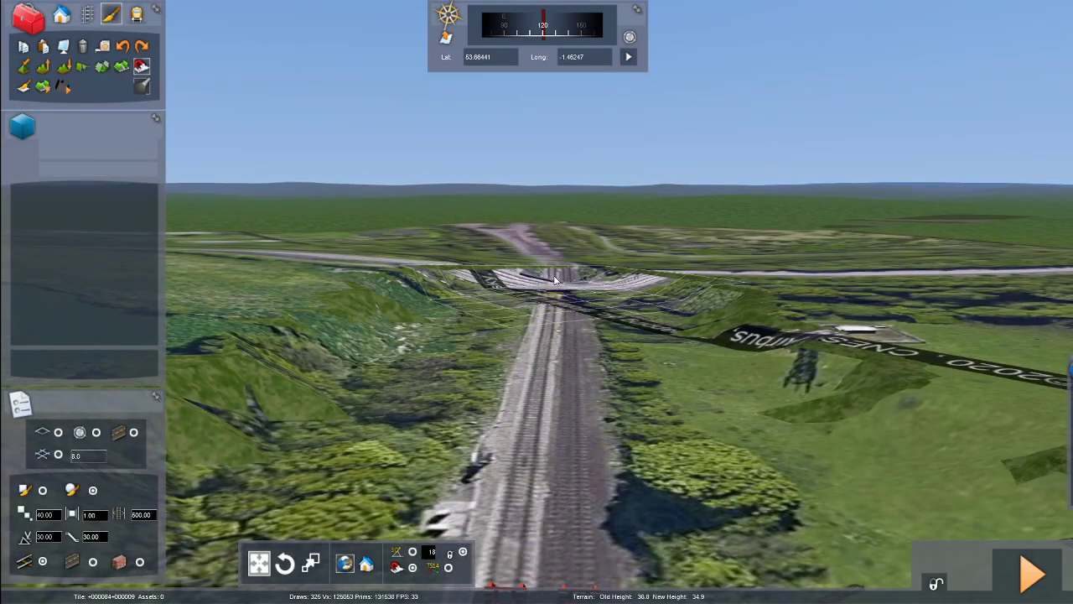
pyautogui.scroll(5, 555, 340)
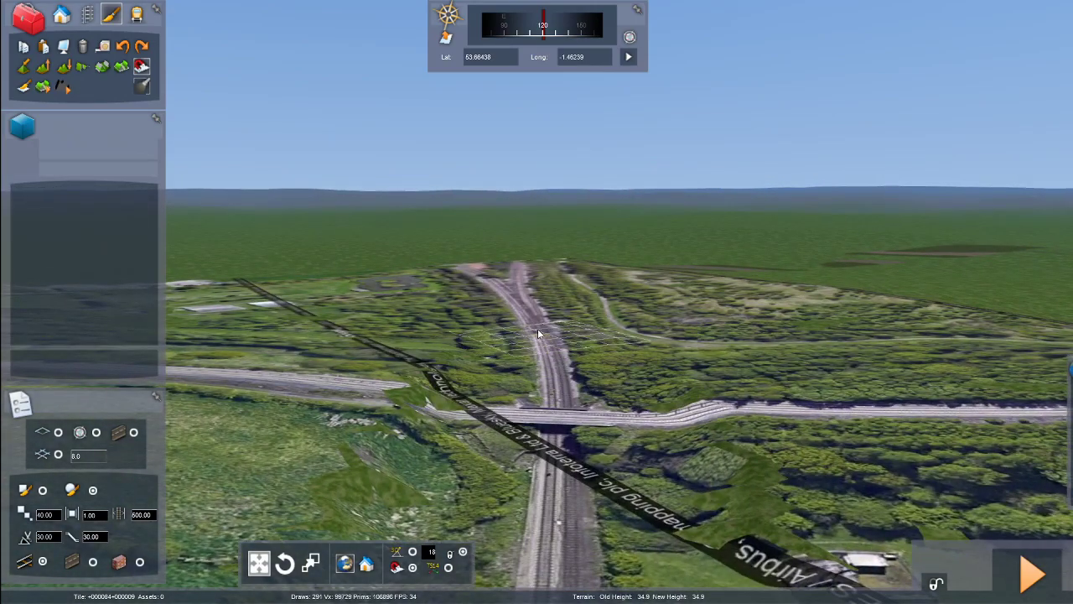
# - Switch to track laying at the new buffer stops and select Track Concrete 01 for the next section
pyautogui.scroll(-5, 530, 313)
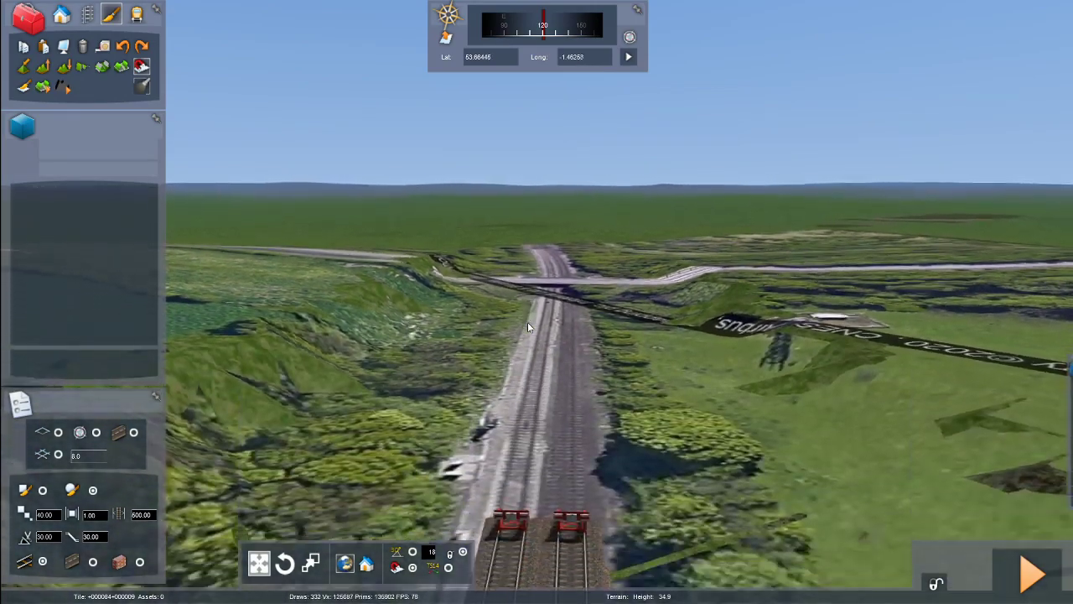
pyautogui.scroll(-3, 527, 323)
pyautogui.moveTo(527, 323); pyautogui.dragTo(527, 369, button='right')
pyautogui.scroll(3, 527, 352)
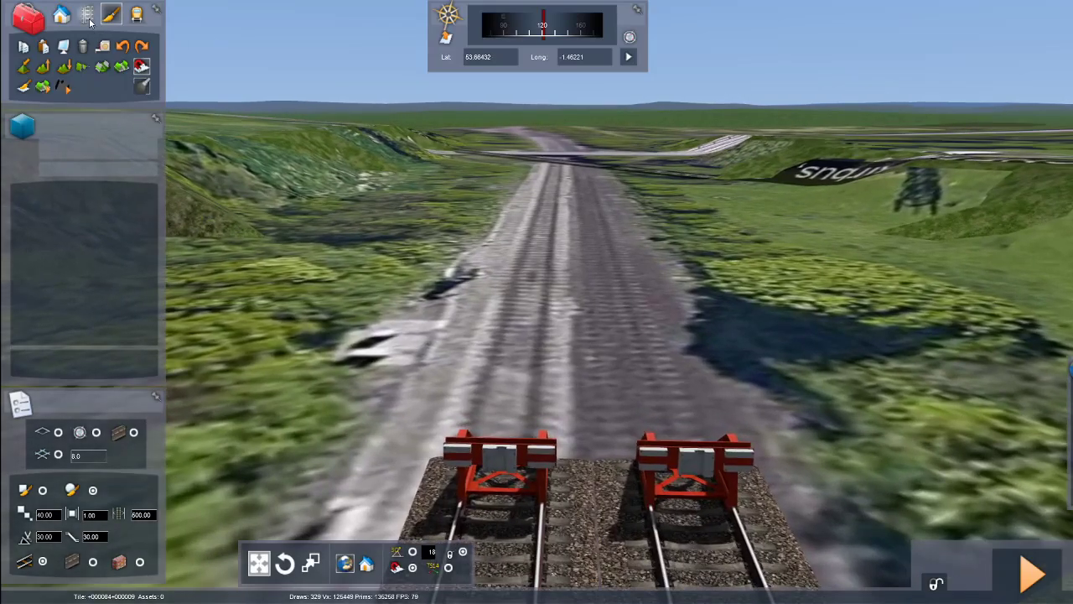
pyautogui.click(88, 17)
pyautogui.scroll(-10, 72, 316)
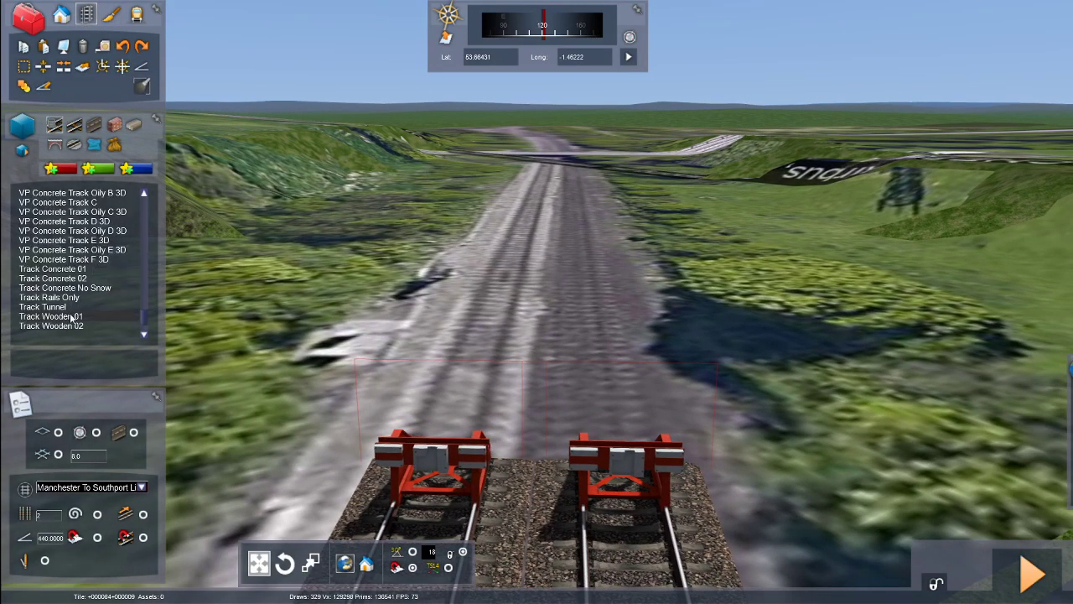
pyautogui.click(74, 270)
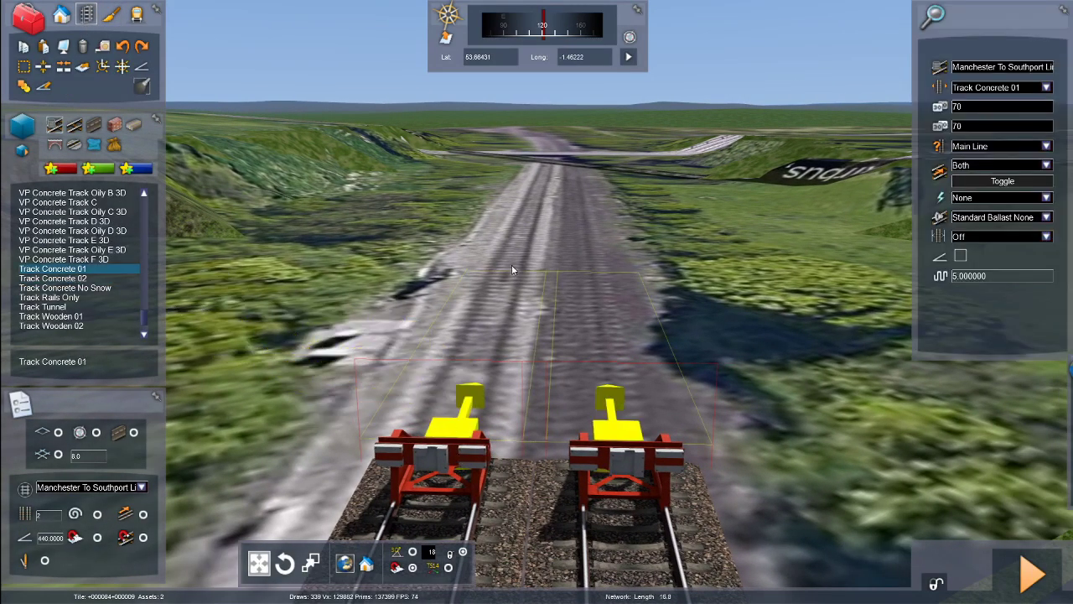
# - Extend the double track about 79 m towards the rail overbridge, ending the section before the curve
pyautogui.moveTo(555, 184); pyautogui.dragTo(541, 394, button='right')
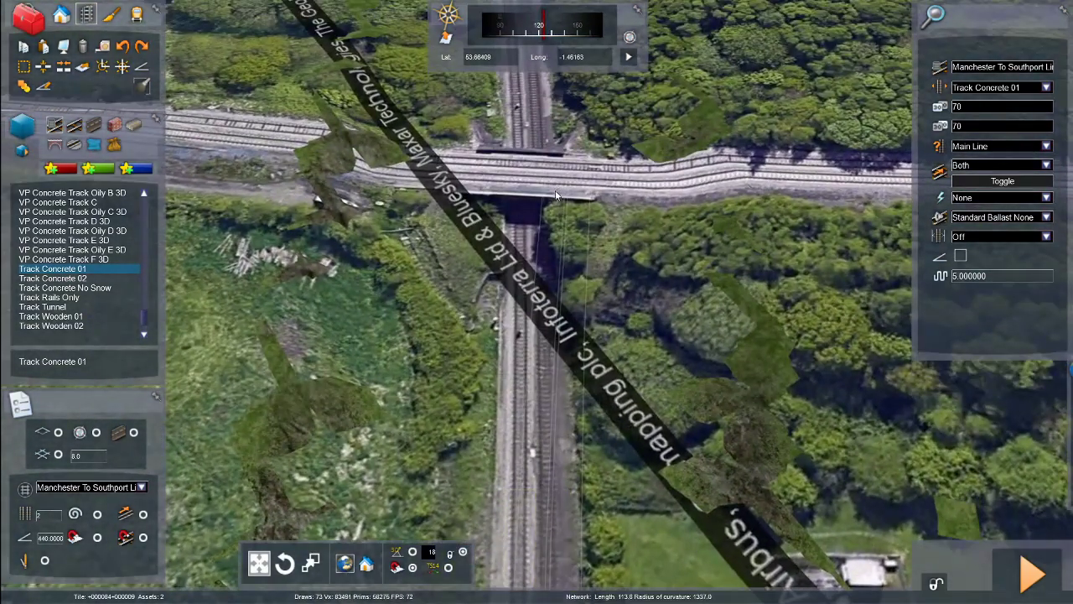
pyautogui.scroll(10, 517, 352)
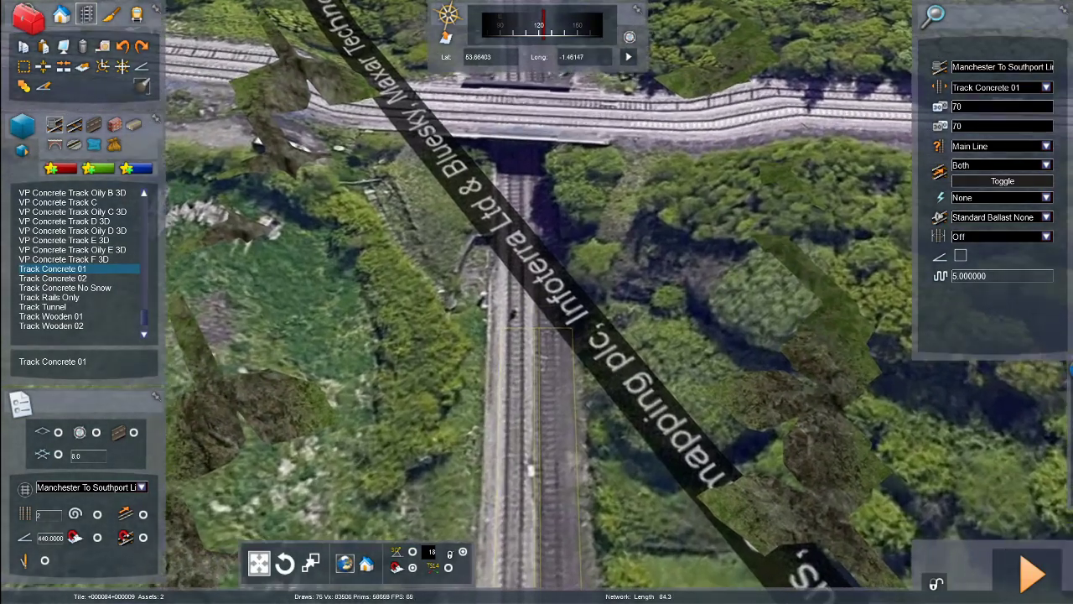
pyautogui.scroll(-5, 495, 312)
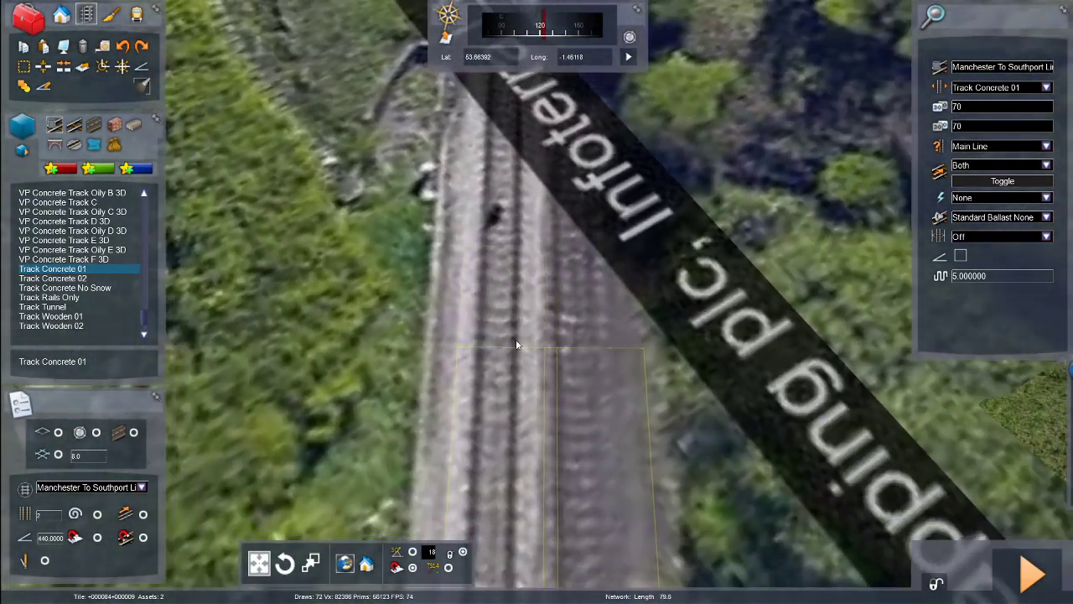
pyautogui.moveTo(508, 309); pyautogui.dragTo(509, 337)
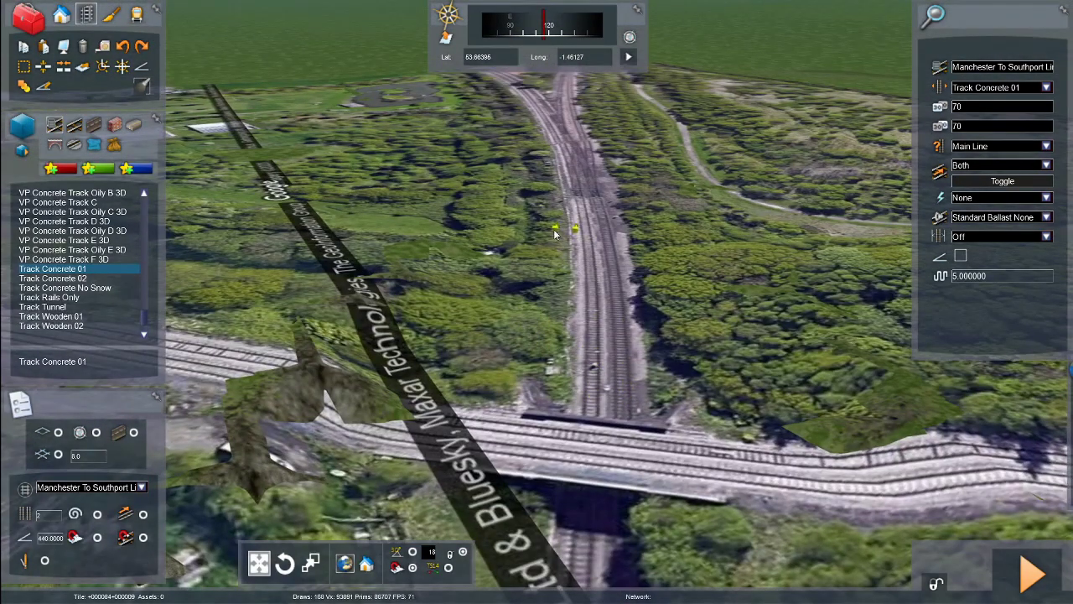
pyautogui.moveTo(554, 235); pyautogui.dragTo(554, 185, button='right')
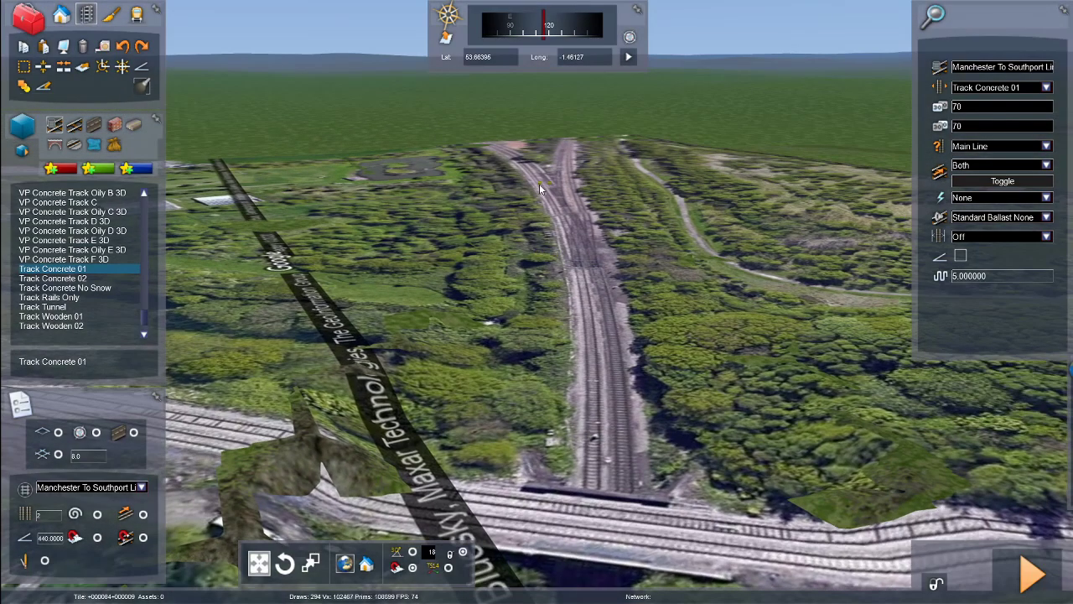
pyautogui.rightClick(539, 183)
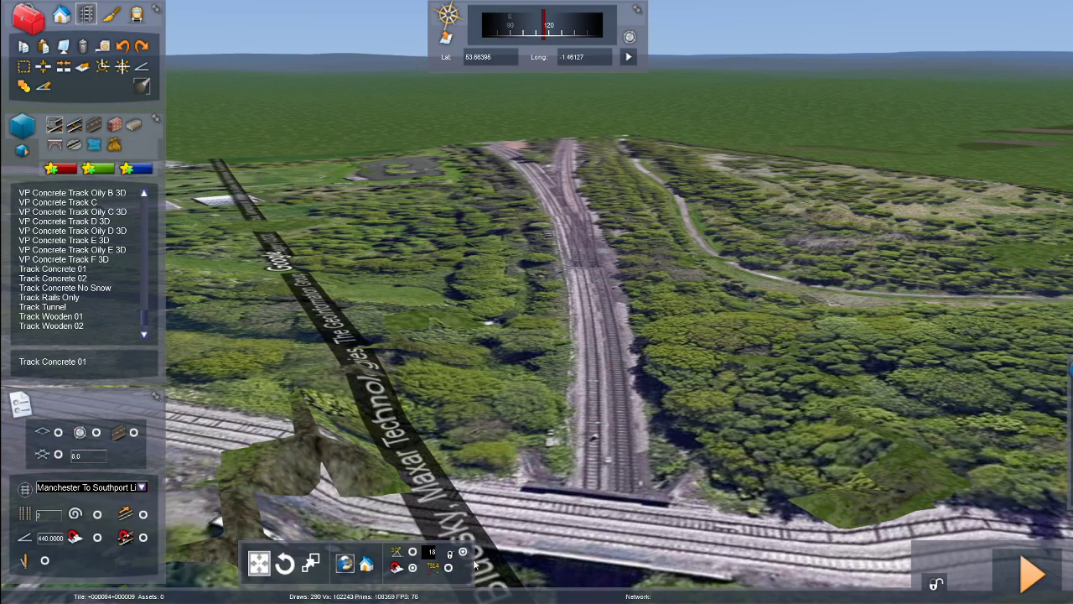
# - Set the gradient for the next track section to 0
pyautogui.press('Down')
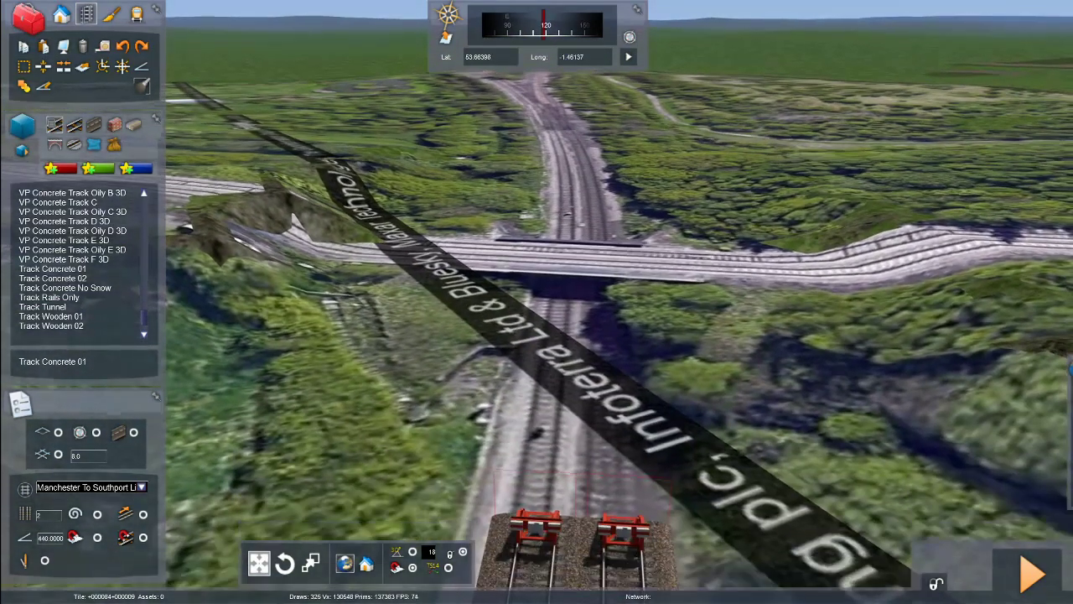
pyautogui.press('Up')
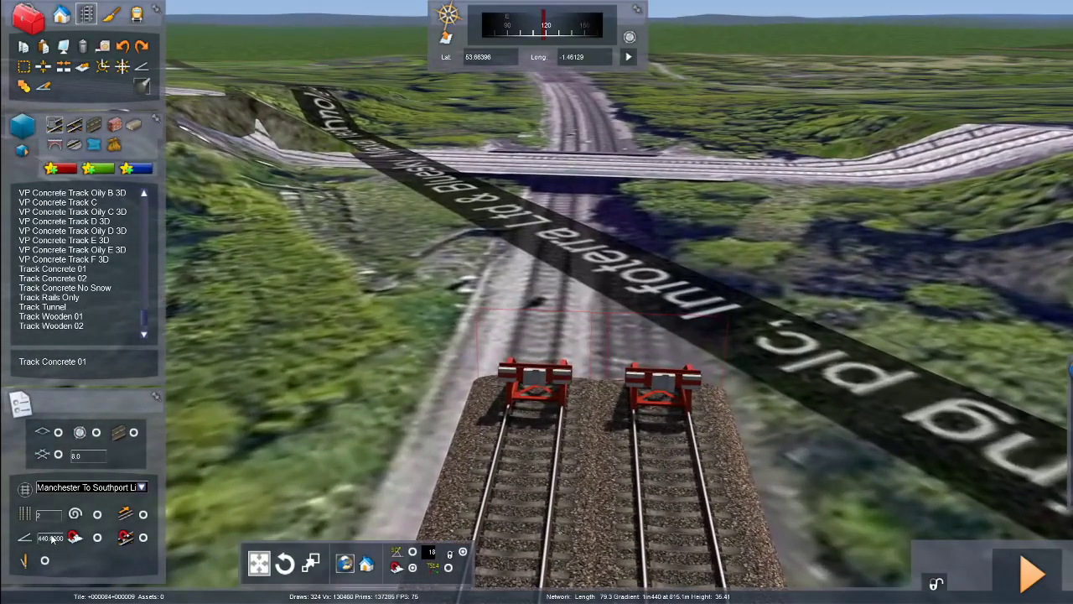
pyautogui.moveTo(403, 351); pyautogui.dragTo(402, 293, button='right')
pyautogui.press('Up')
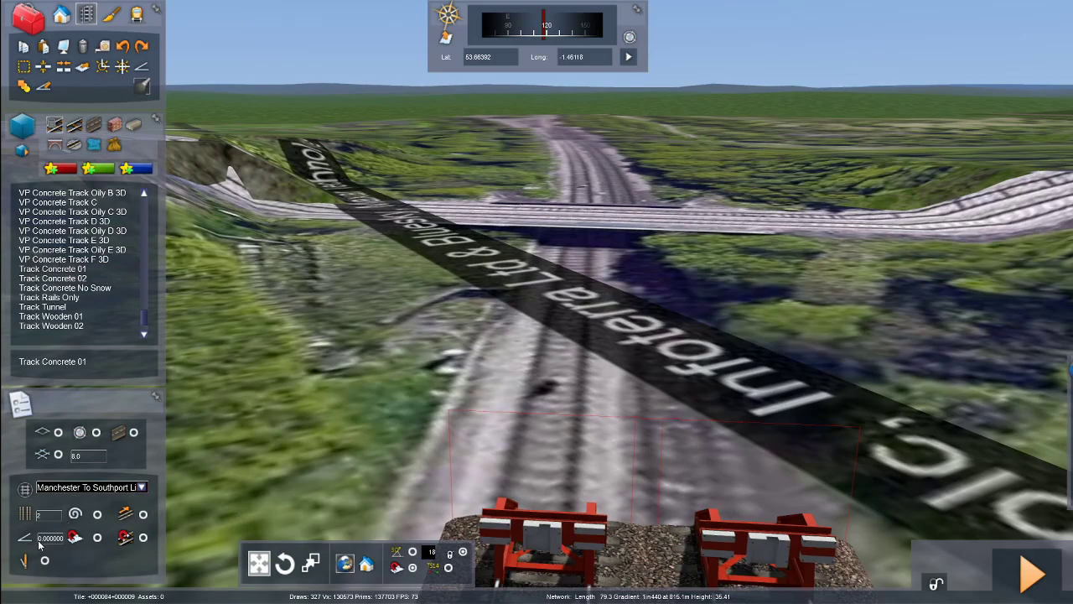
# - Select Track Concrete 01 and examine the imaged route from the buffer stops under the overbridge to the junction
pyautogui.click(79, 270)
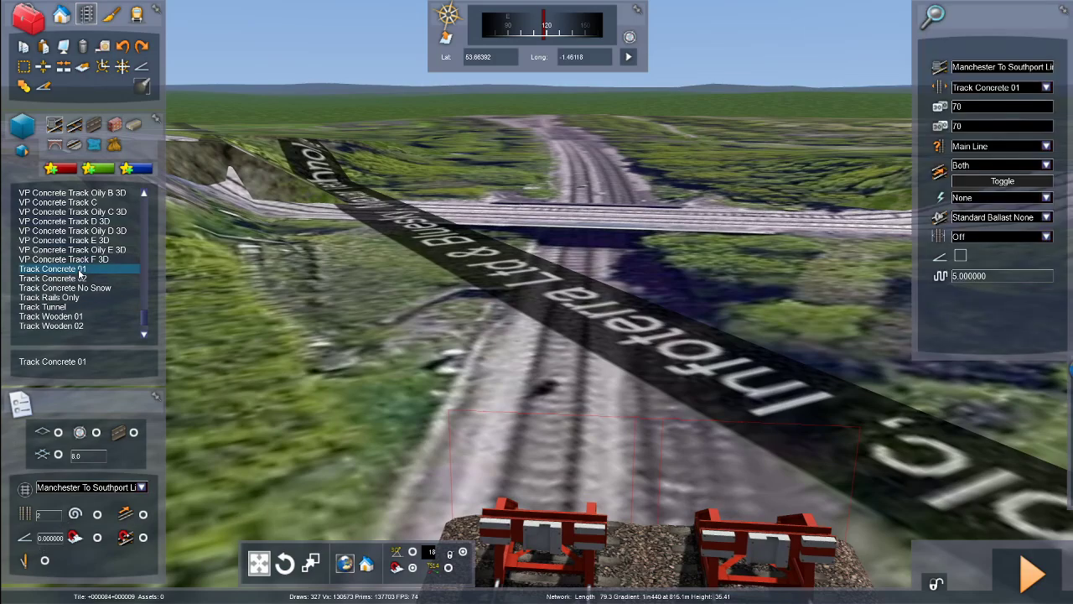
pyautogui.scroll(-5, 561, 487)
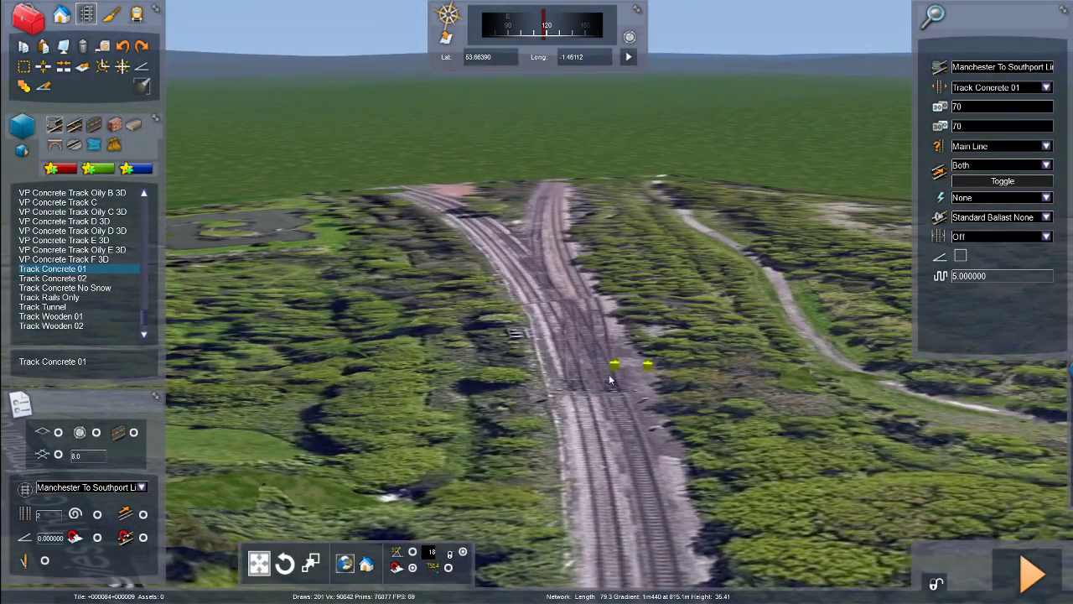
pyautogui.scroll(5, 609, 432)
pyautogui.moveTo(598, 373); pyautogui.dragTo(543, 460, button='right')
pyautogui.press('Up')
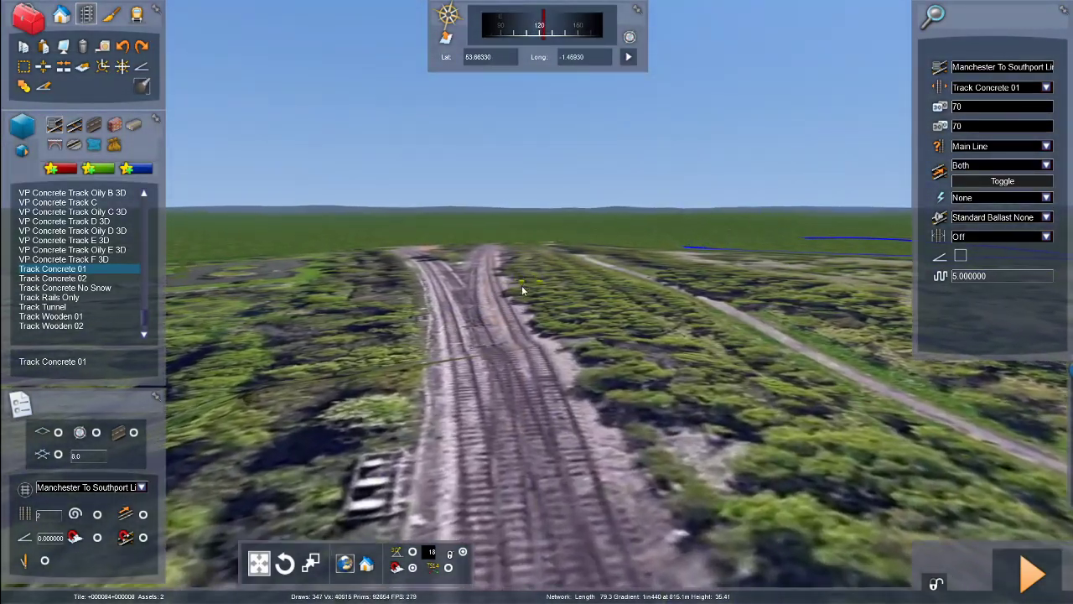
pyautogui.scroll(-3, 534, 302)
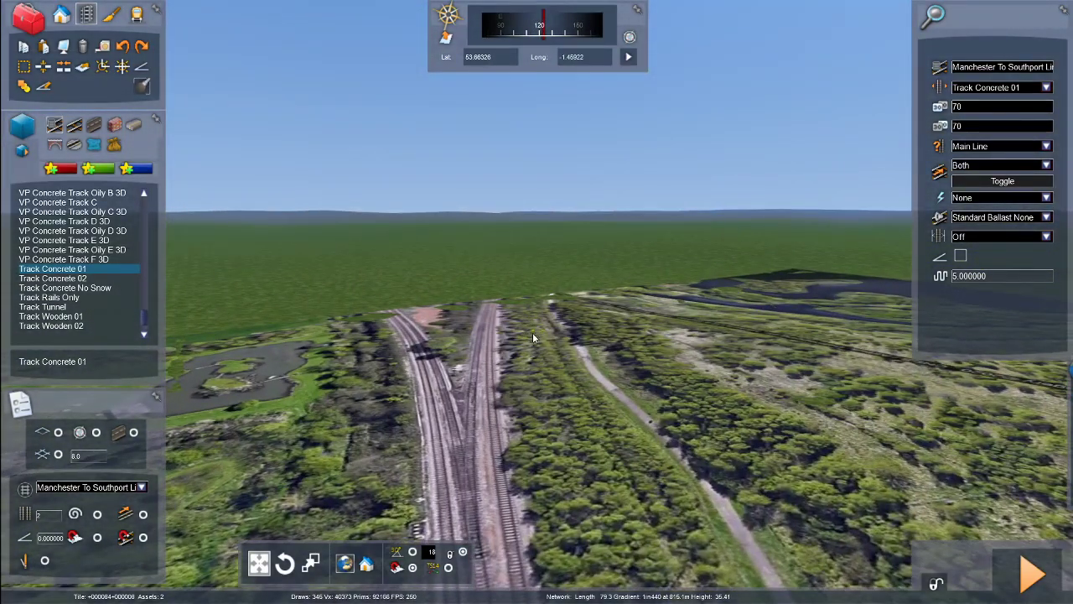
pyautogui.moveTo(533, 336); pyautogui.dragTo(586, 384, button='right')
pyautogui.moveTo(622, 289); pyautogui.dragTo(550, 237, button='right')
pyautogui.scroll(-3, 550, 238)
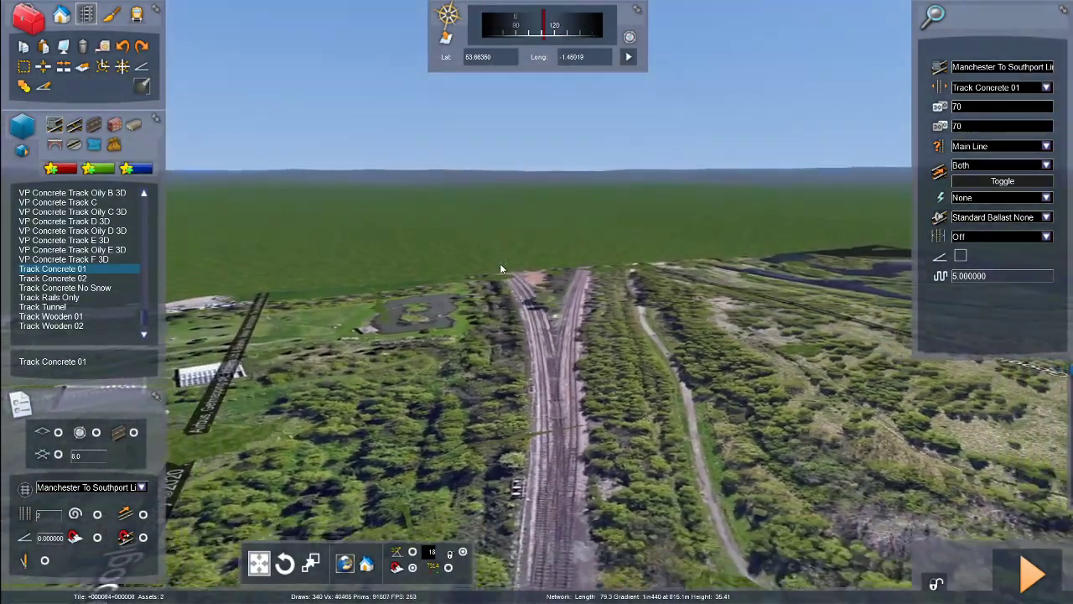
pyautogui.press('Down')
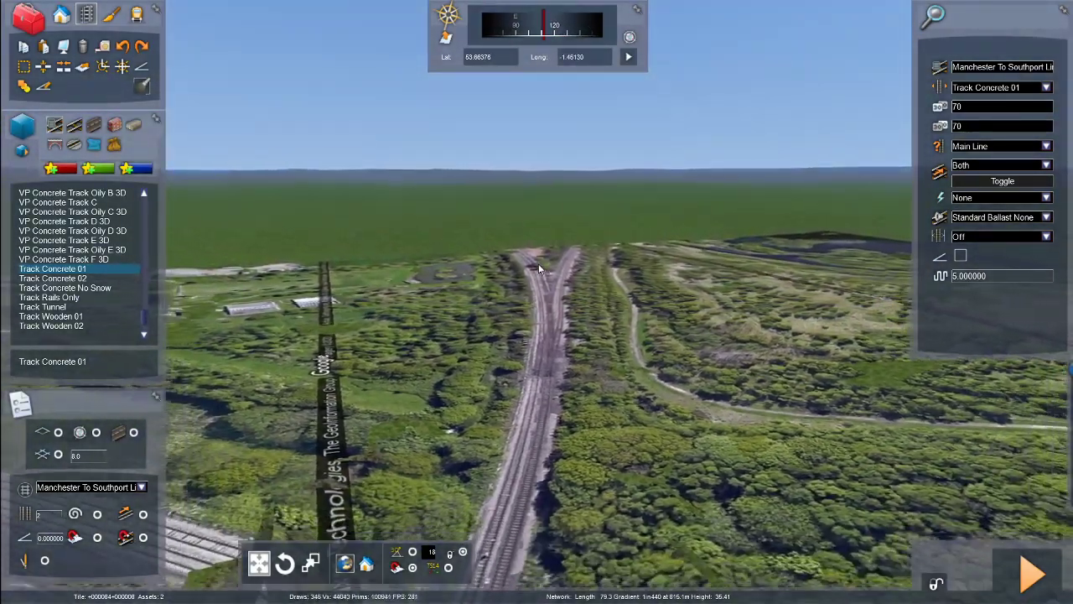
pyautogui.press('Left')
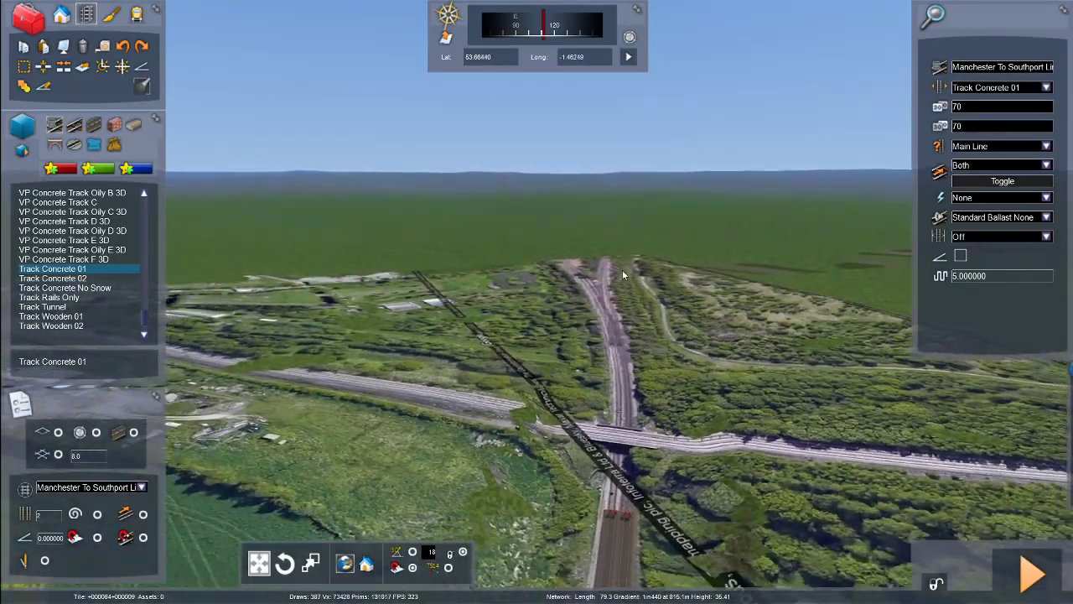
pyautogui.moveTo(622, 269)
pyautogui.mouseDown(button='right')
pyautogui.moveTo(634, 331)
pyautogui.moveTo(637, 275)
pyautogui.mouseUp(button='right')
pyautogui.press('Up')
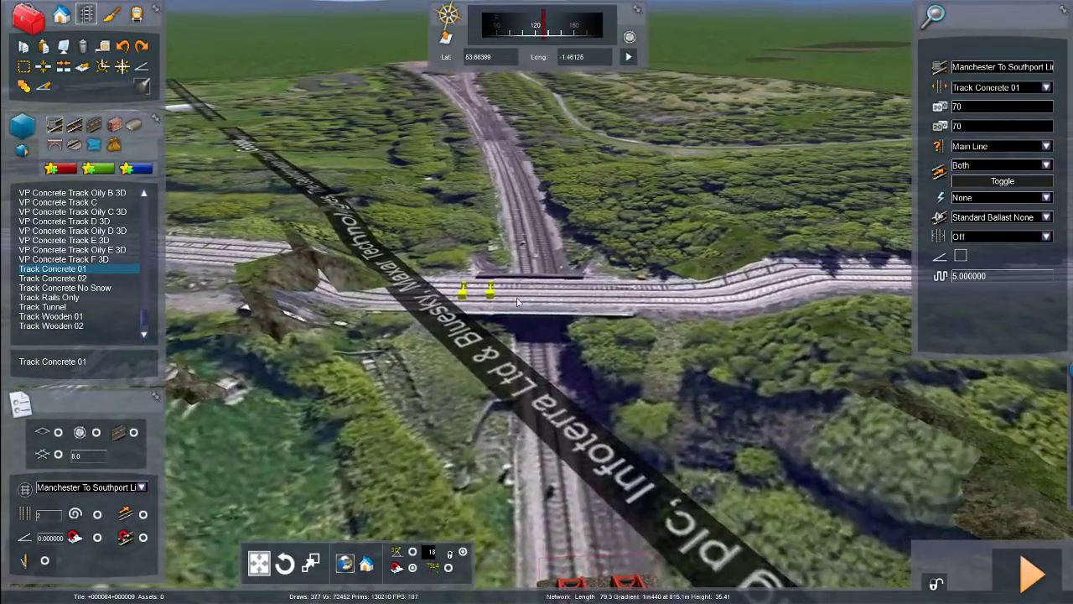
# - Examine the railway crossing the overbridge in both directions, finishing at the double-track buffer stops
pyautogui.press('Up')
pyautogui.moveTo(408, 308); pyautogui.dragTo(745, 275, button='right')
pyautogui.press('Up')
pyautogui.press('Up')
pyautogui.press('Up')
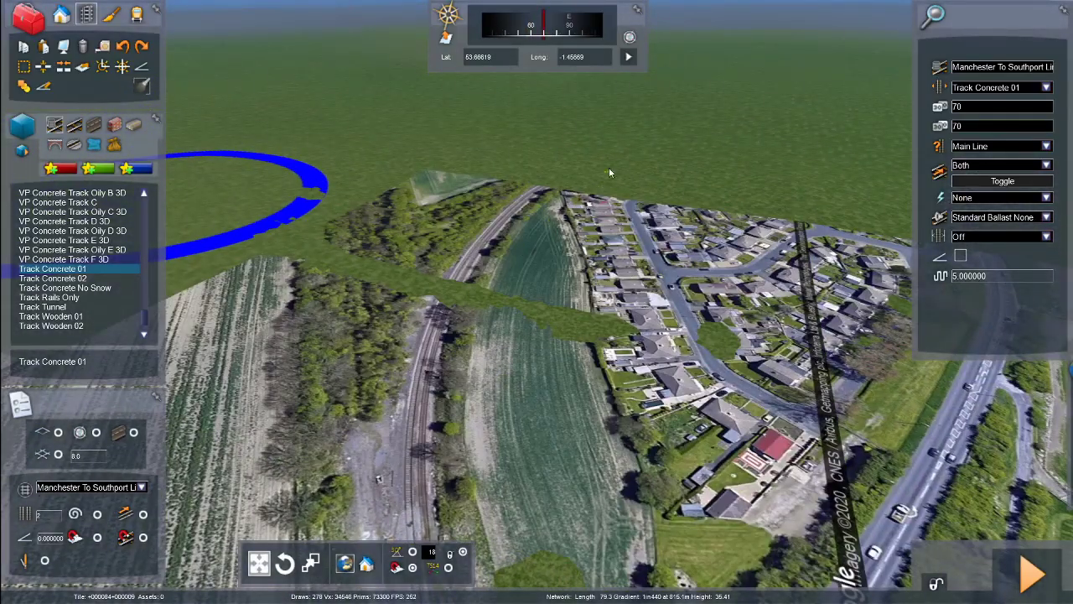
pyautogui.moveTo(605, 243); pyautogui.dragTo(522, 361, button='right')
pyautogui.press('Down')
pyautogui.moveTo(497, 276); pyautogui.dragTo(505, 312, button='right')
pyautogui.press('Up')
pyautogui.press('Up')
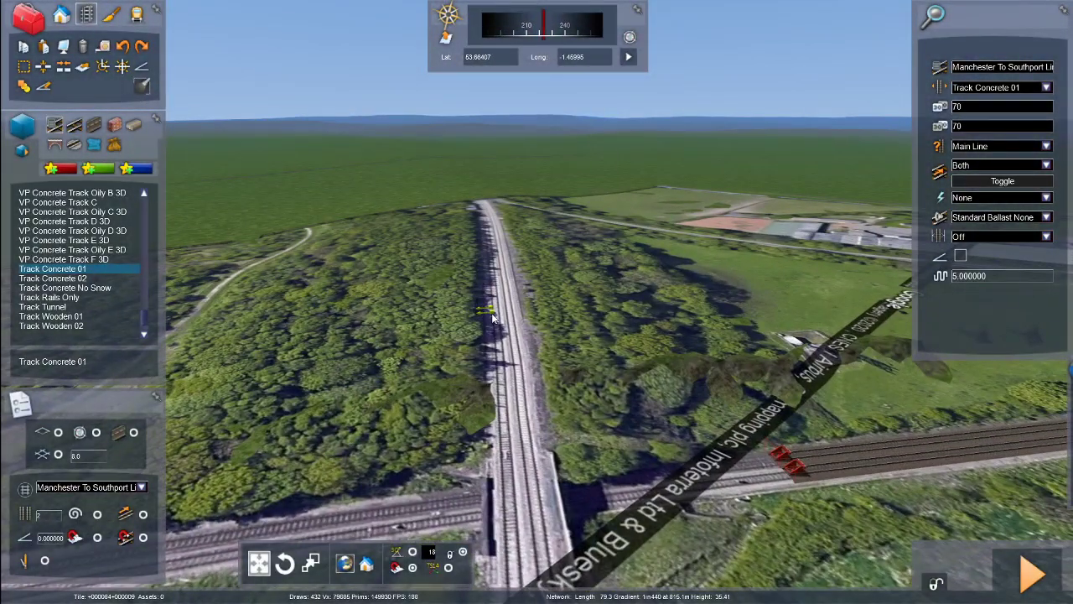
pyautogui.press('Up')
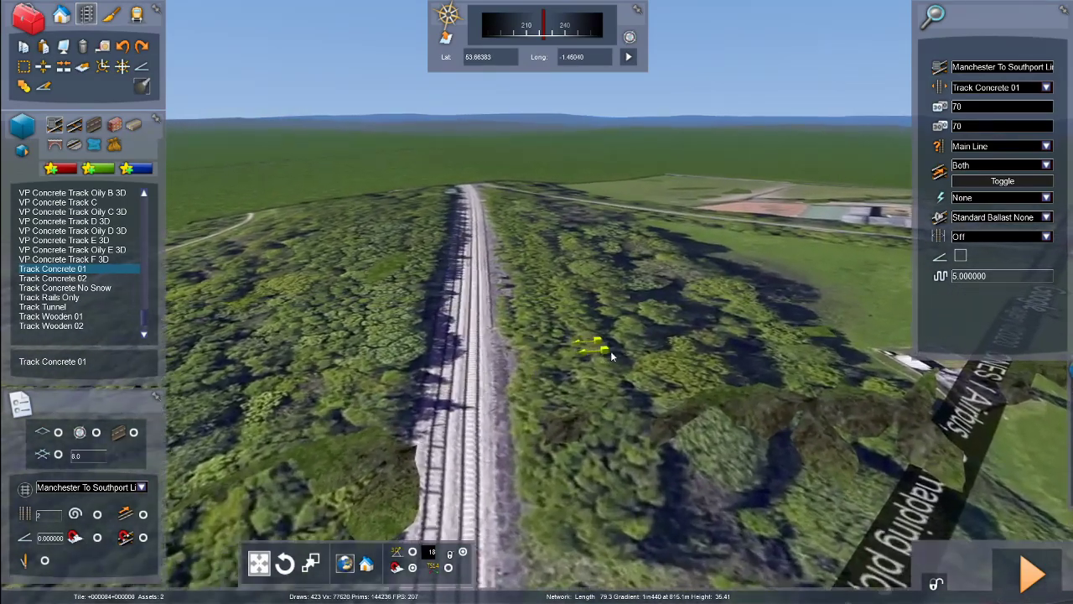
pyautogui.moveTo(610, 355); pyautogui.dragTo(660, 343, button='right')
pyautogui.press('Up')
pyautogui.moveTo(424, 376); pyautogui.dragTo(783, 296, button='right')
pyautogui.moveTo(827, 241); pyautogui.dragTo(386, 243, button='right')
pyautogui.moveTo(872, 234); pyautogui.dragTo(623, 383, button='right')
pyautogui.press('Left')
pyautogui.press('Up')
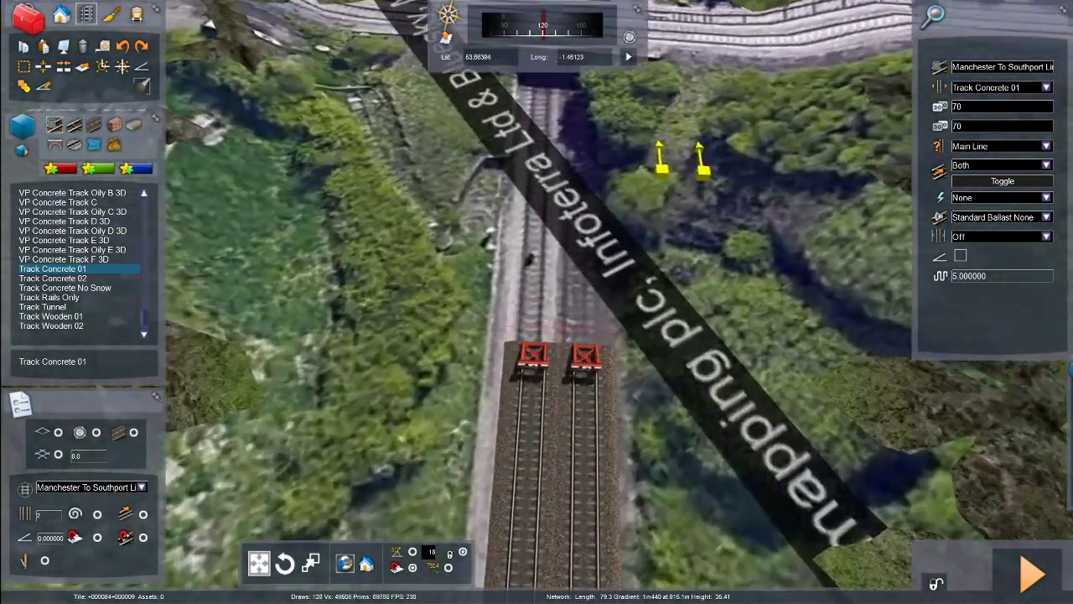
# - Extend the double track about 96 m from the buffer stops beneath the overbridge, on a curve of about 765 m radius before the crossovers
pyautogui.click(623, 381)
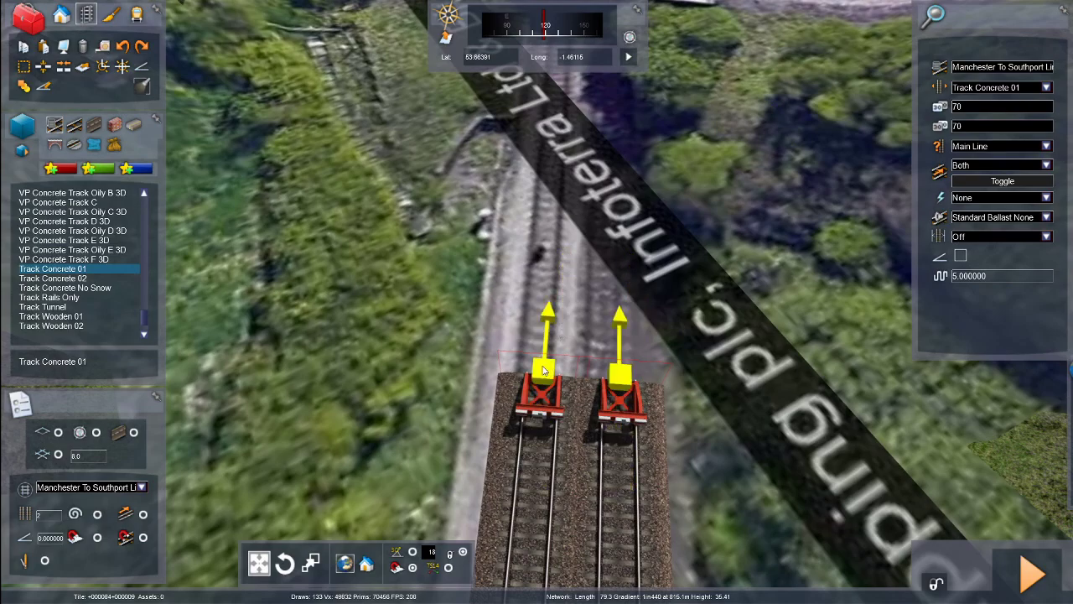
pyautogui.moveTo(544, 370); pyautogui.dragTo(546, 366, button='right')
pyautogui.moveTo(413, 224); pyautogui.dragTo(422, 224, button='right')
pyautogui.moveTo(470, 352); pyautogui.dragTo(431, 273, button='right')
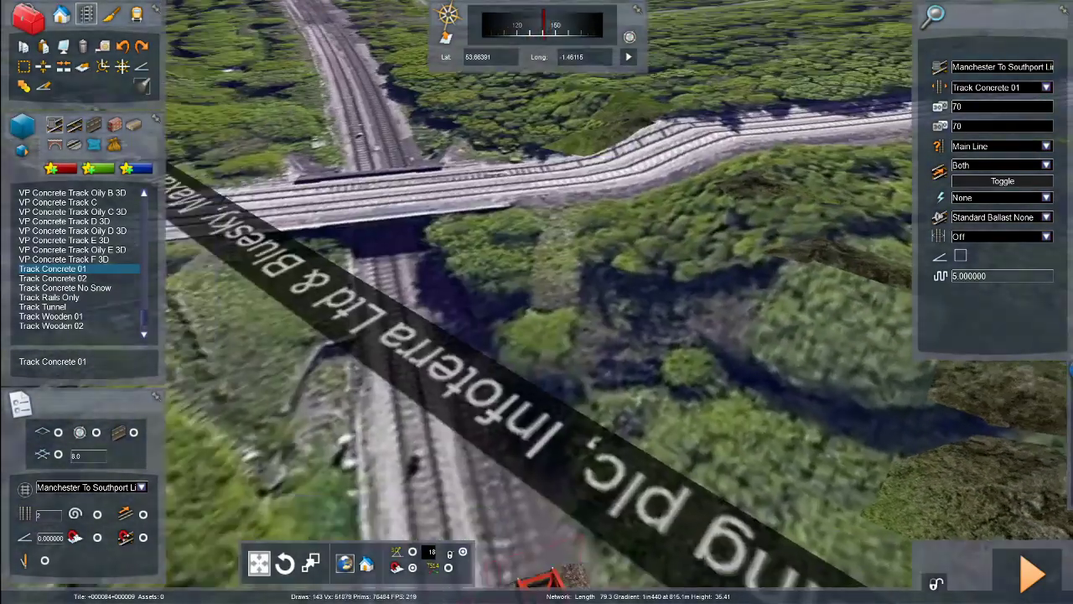
pyautogui.scroll(5, 571, 337)
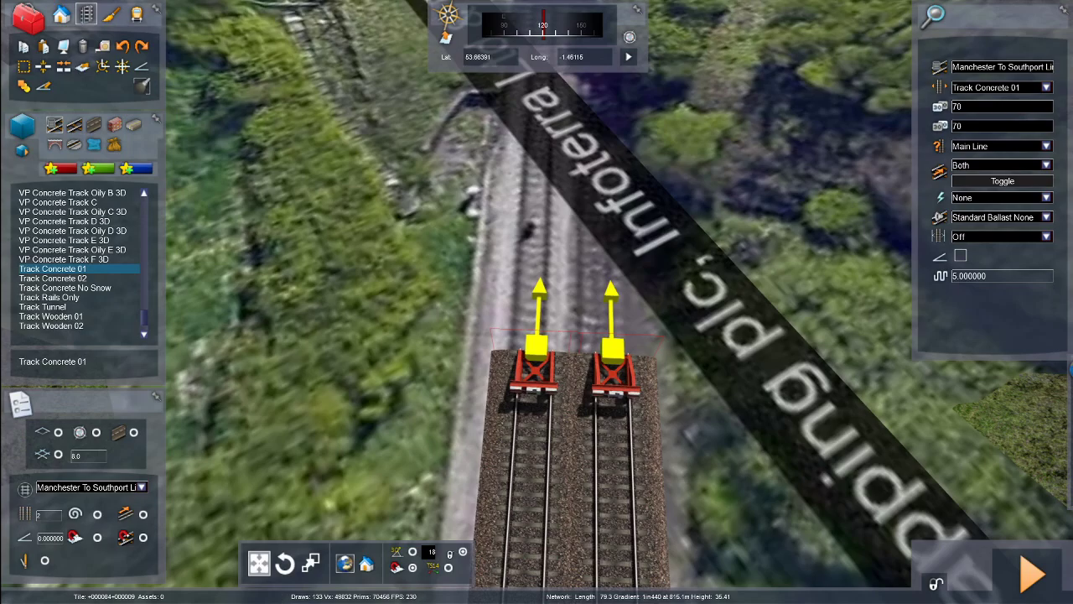
pyautogui.moveTo(576, 303); pyautogui.dragTo(580, 260, button='right')
pyautogui.moveTo(551, 316); pyautogui.dragTo(540, 478, button='right')
pyautogui.press('Down')
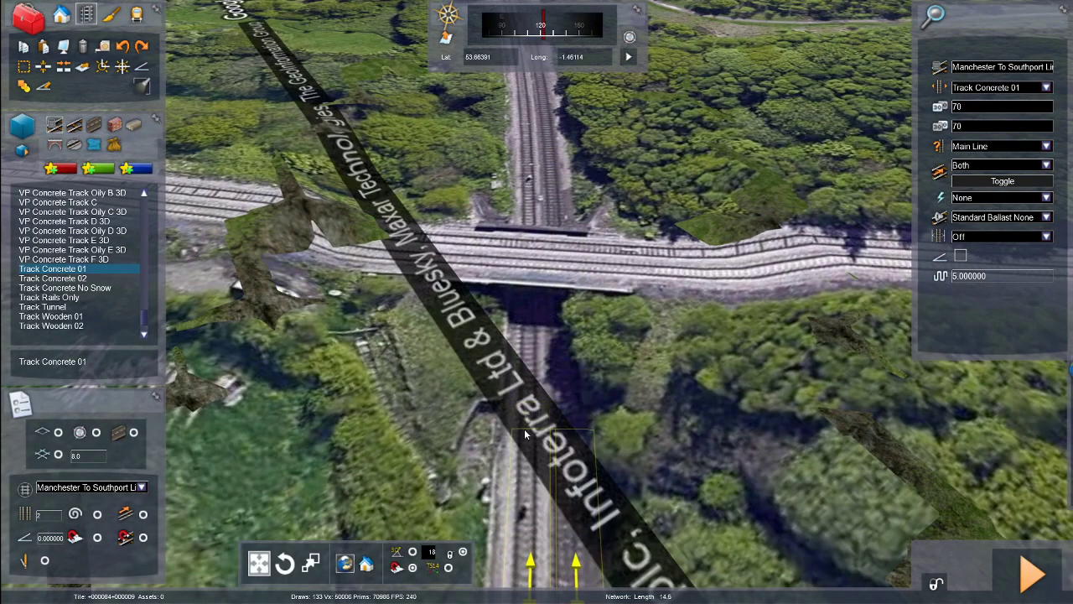
pyautogui.moveTo(525, 435); pyautogui.dragTo(517, 303, button='right')
pyautogui.press('Up')
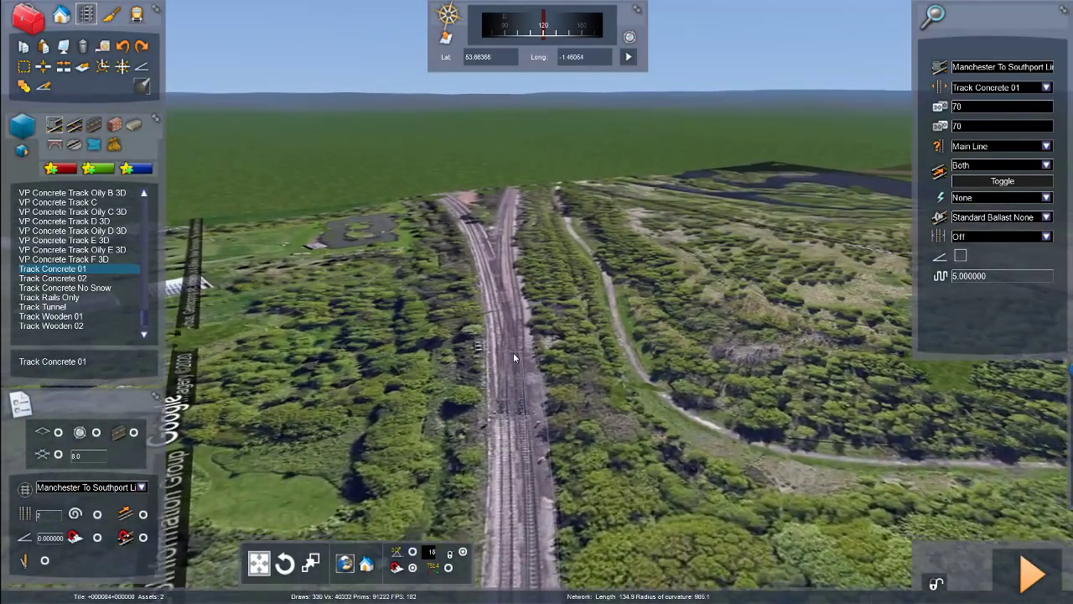
pyautogui.press('Up')
pyautogui.moveTo(514, 358); pyautogui.dragTo(527, 388, button='right')
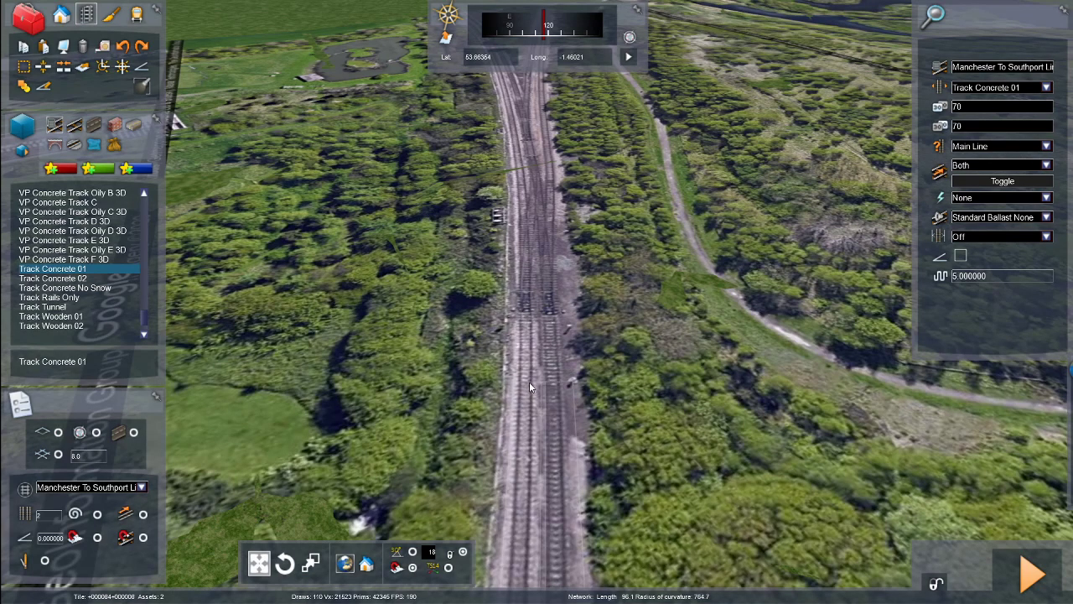
pyautogui.click(529, 383)
# - Continue the double track about 164 m through the junction onto the branch beside the pond, with a radius of about 935 m
pyautogui.moveTo(529, 383)
pyautogui.mouseDown(button='right')
pyautogui.moveTo(516, 336)
pyautogui.moveTo(520, 381)
pyautogui.mouseUp(button='right')
pyautogui.press('Up')
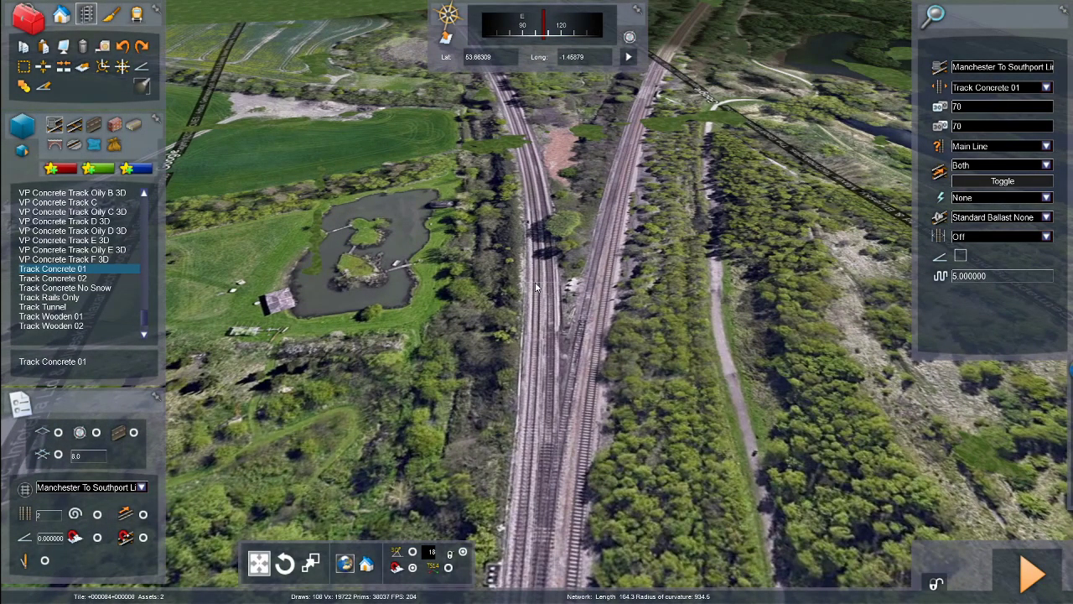
pyautogui.click(535, 282)
# - Add a curved double-track section about 243 m long past the pond and fields, with a radius of about 726 m
pyautogui.moveTo(535, 282); pyautogui.dragTo(537, 225, button='right')
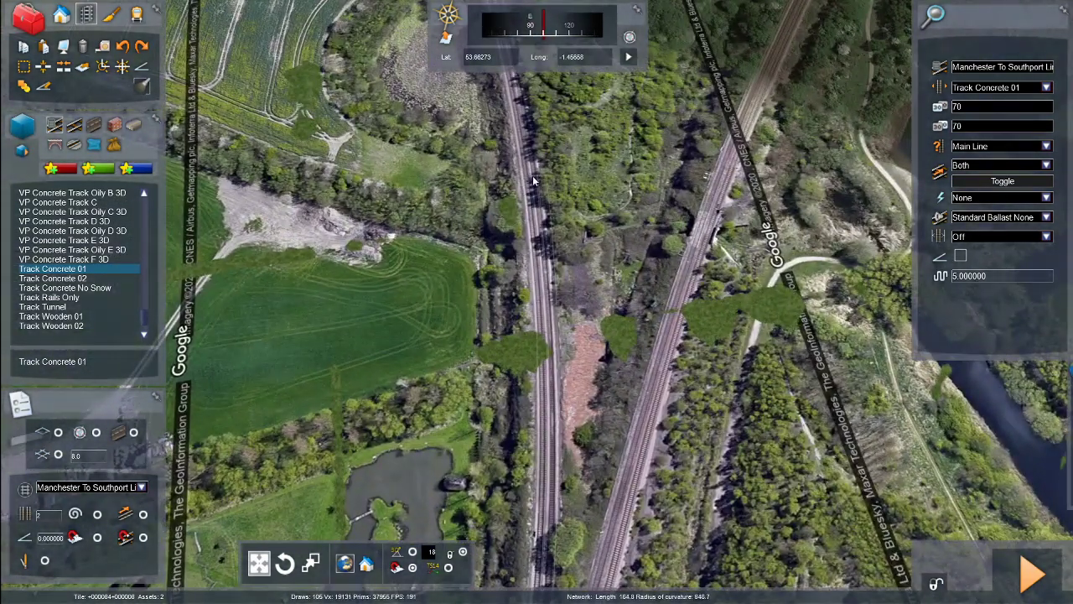
pyautogui.moveTo(523, 158); pyautogui.dragTo(521, 141, button='right')
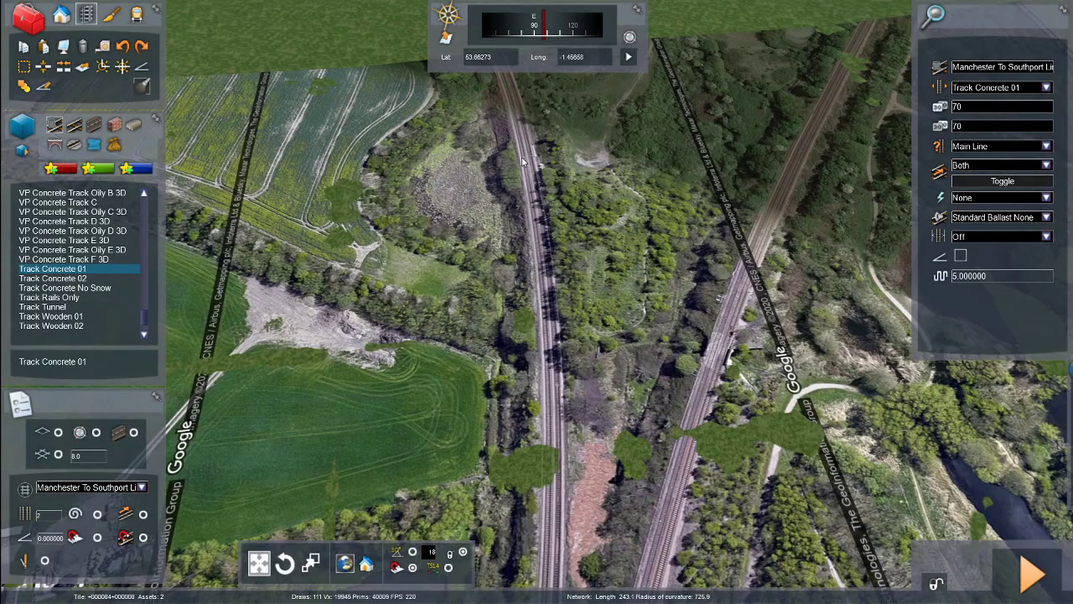
pyautogui.click(523, 157)
# - Lay another curved double-track section about 235 m long along the wooded stretch, radius about 926 m, and end track laying
pyautogui.moveTo(524, 164); pyautogui.dragTo(524, 191, button='right')
pyautogui.moveTo(469, 442); pyautogui.dragTo(528, 342, button='right')
pyautogui.press('Up')
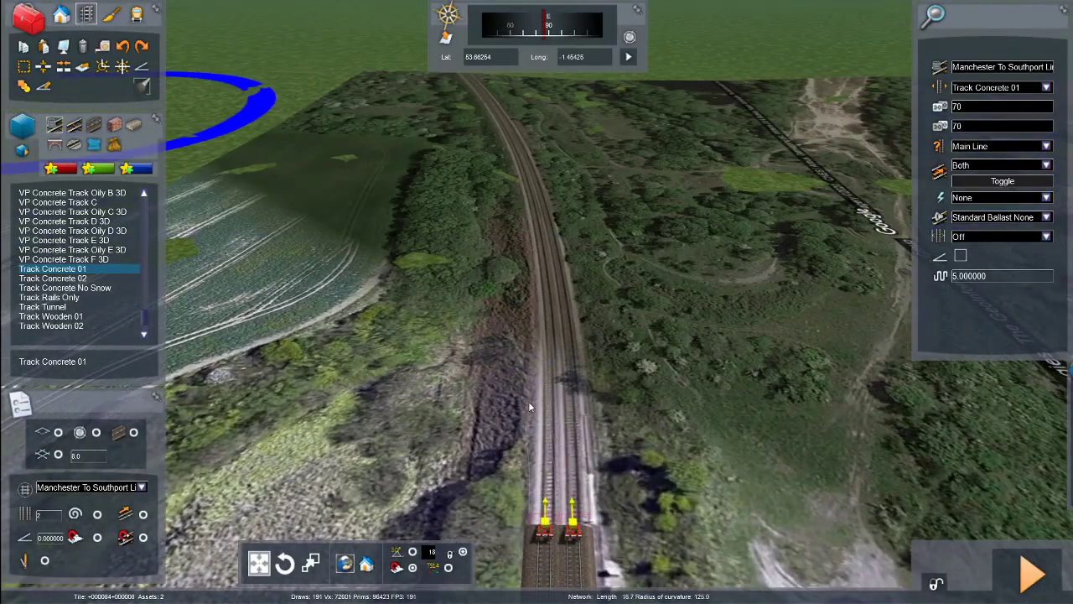
pyautogui.press('Up')
pyautogui.moveTo(537, 154); pyautogui.dragTo(524, 136, button='right')
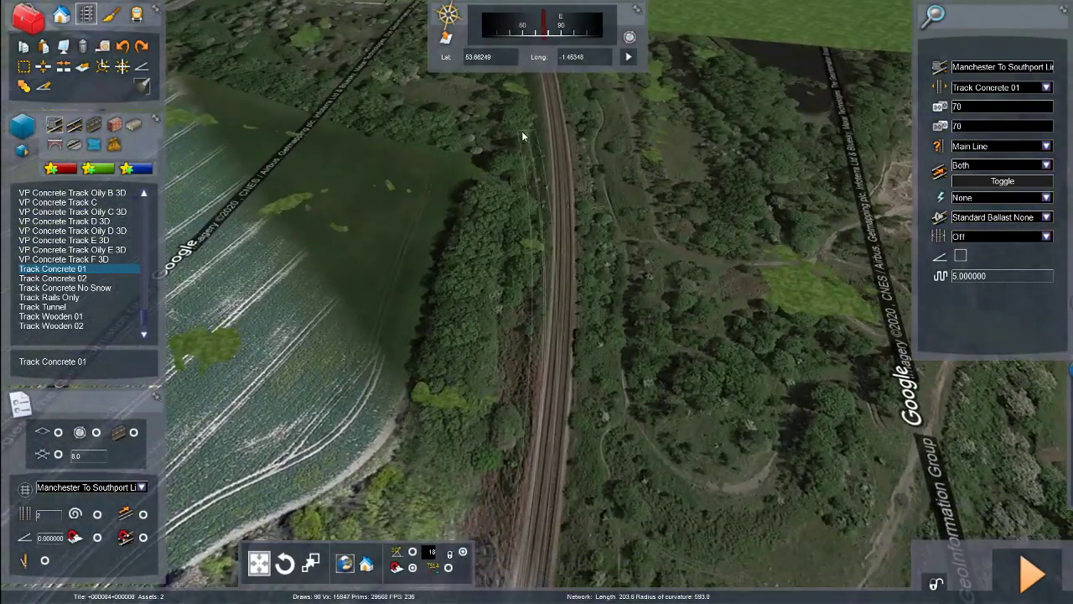
pyautogui.click(548, 97)
pyautogui.press('Escape')
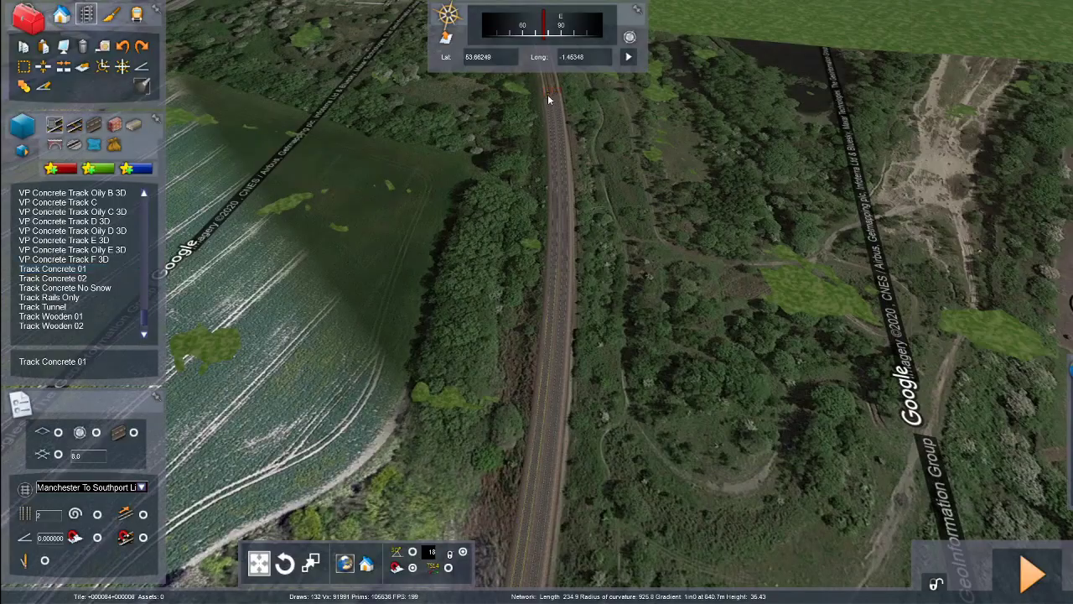